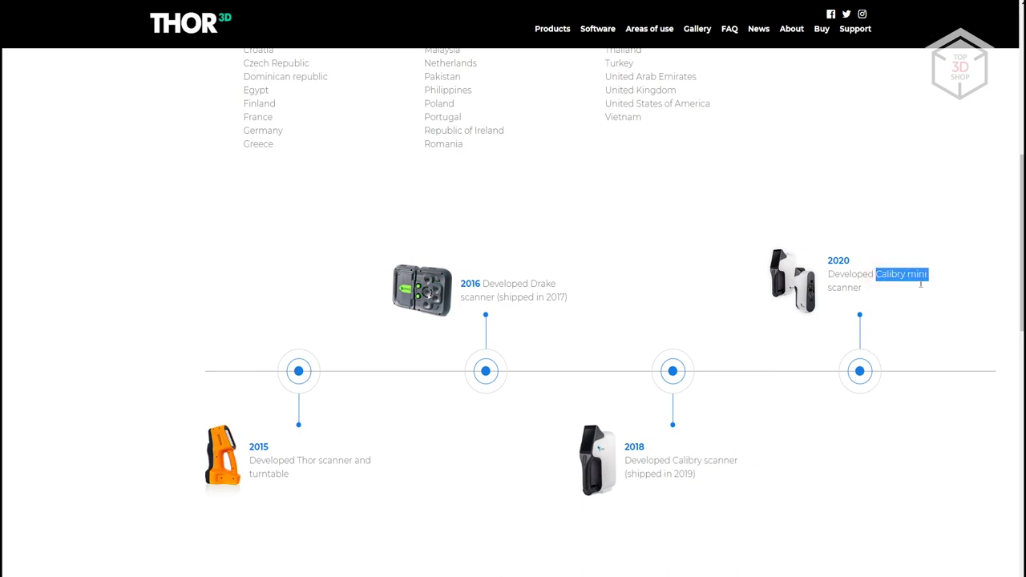
Open the Calibry scanner product page, note its object size range, and scroll down the specifications.
left_click(688, 382)
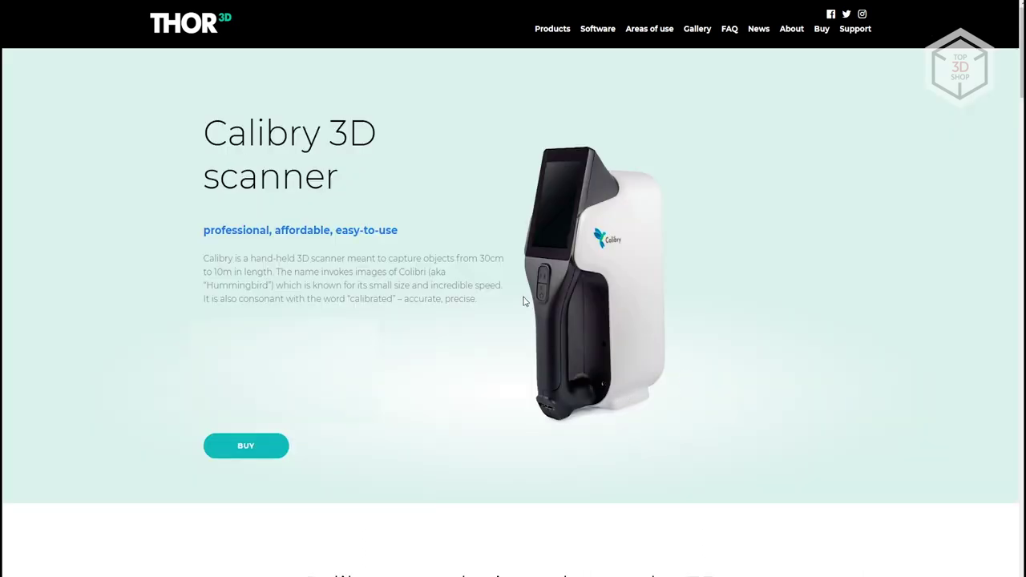
left_click_drag(500, 257, 480, 274)
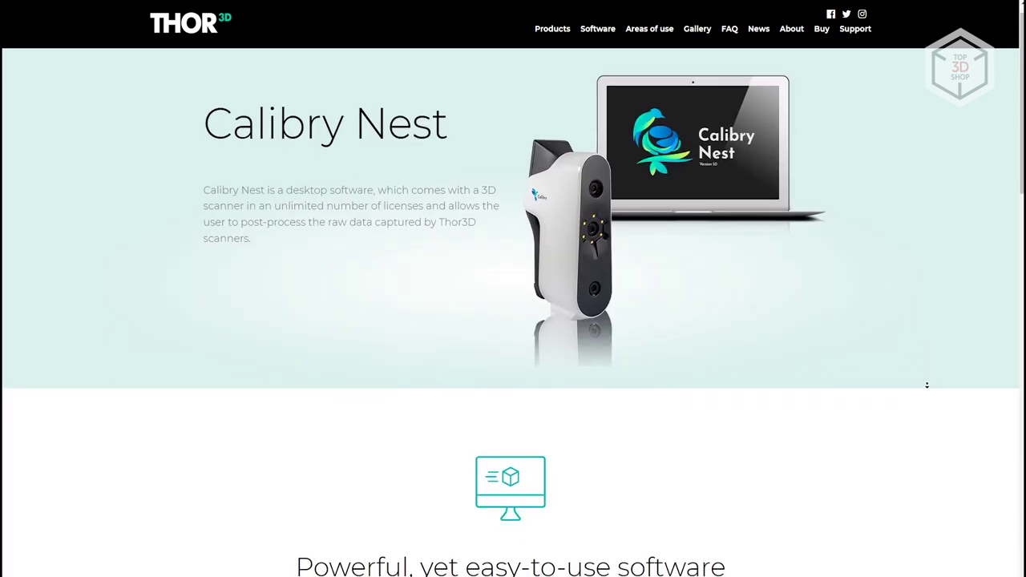
scroll(927, 386, "down", 3)
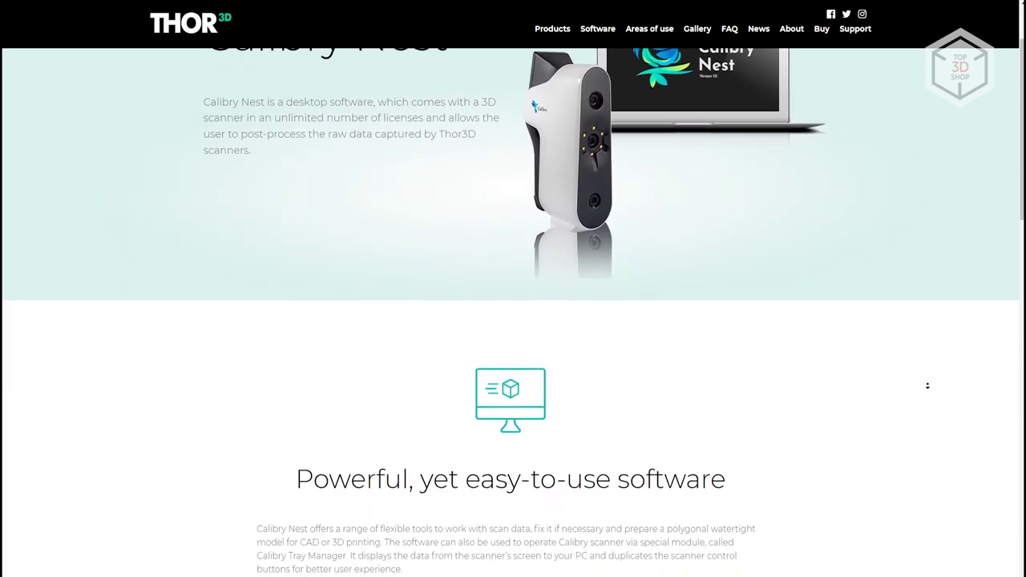
scroll(928, 385, "down", 3)
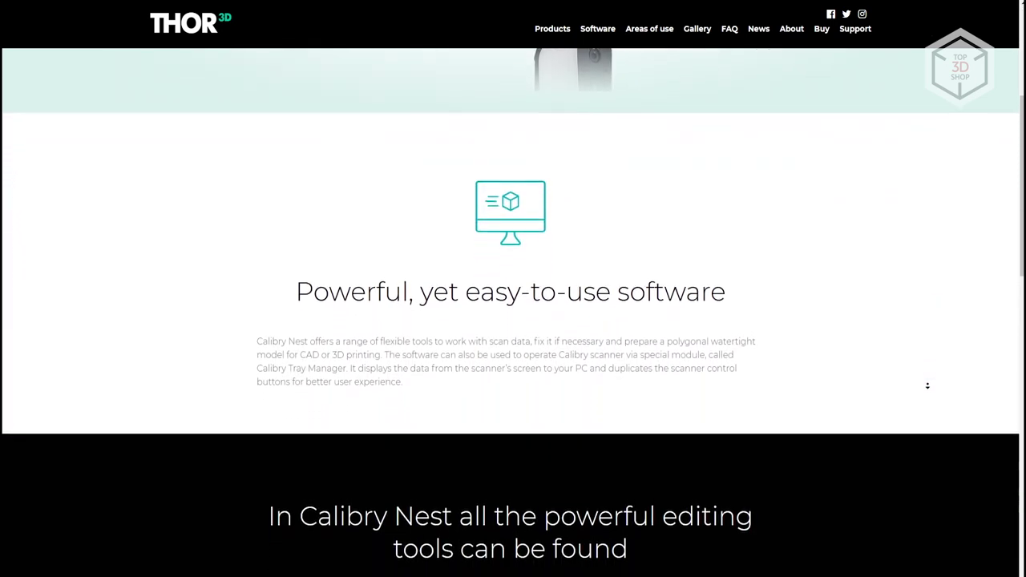
scroll(927, 386, "down", 3)
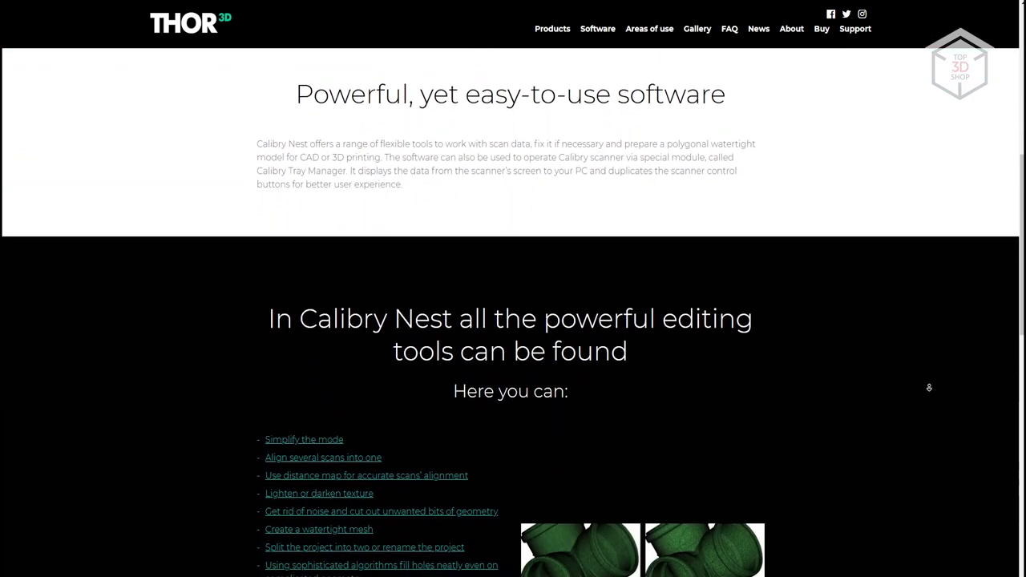
scroll(929, 387, "down", 3)
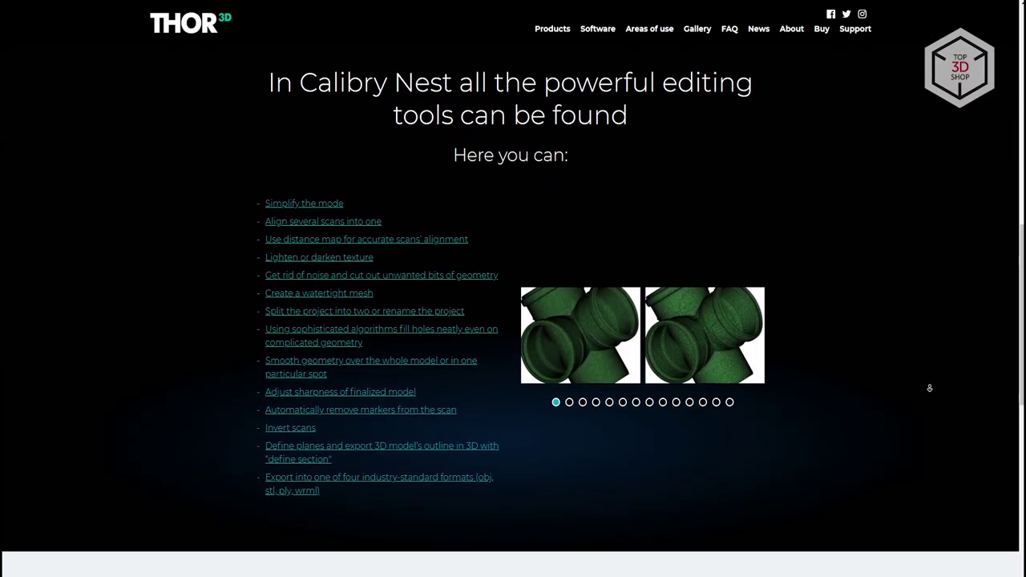
scroll(929, 387, "down", 3)
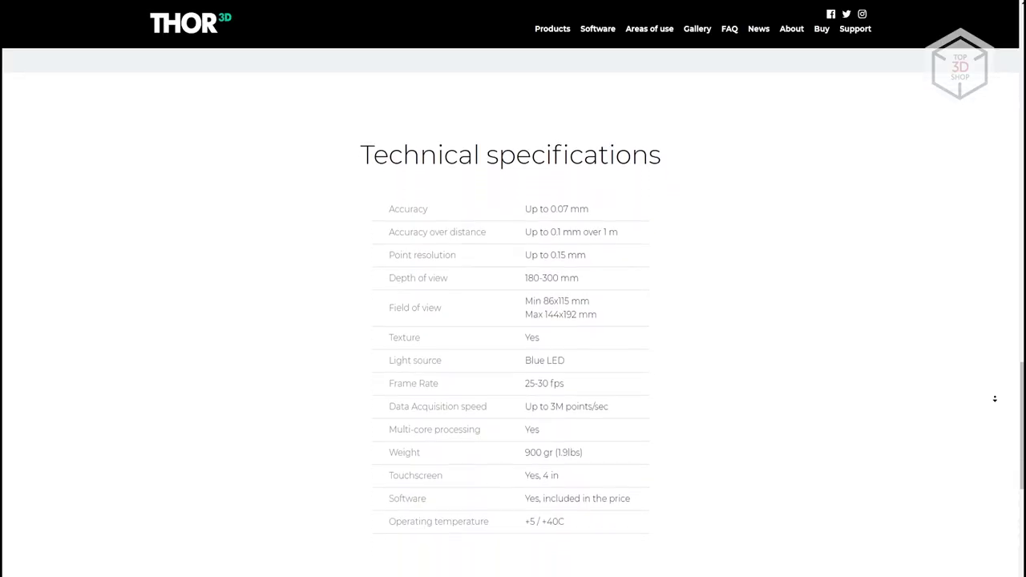
left_click(801, 306)
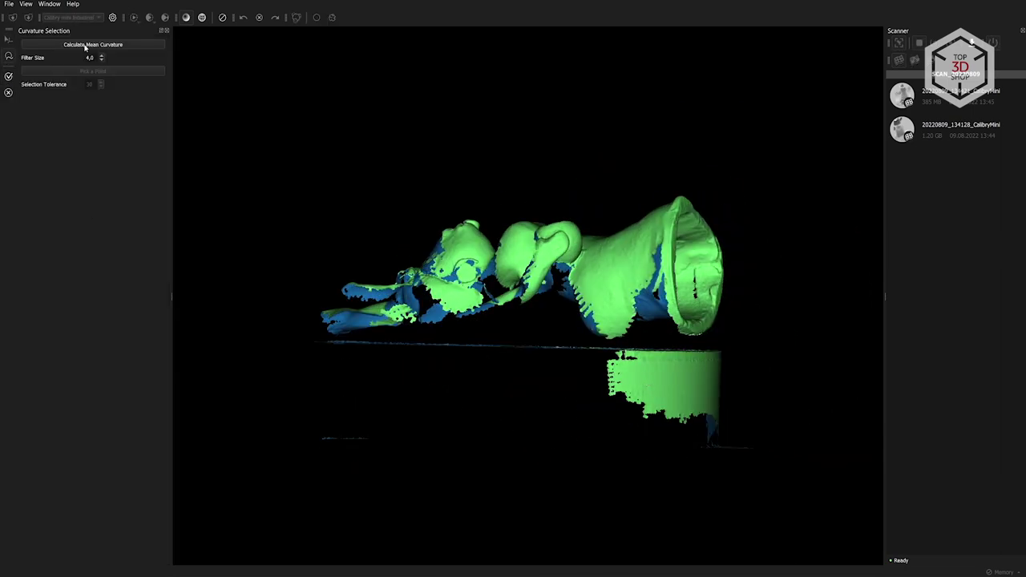
Calculate Mean Curvature on the heater-part mesh.
left_click(86, 45)
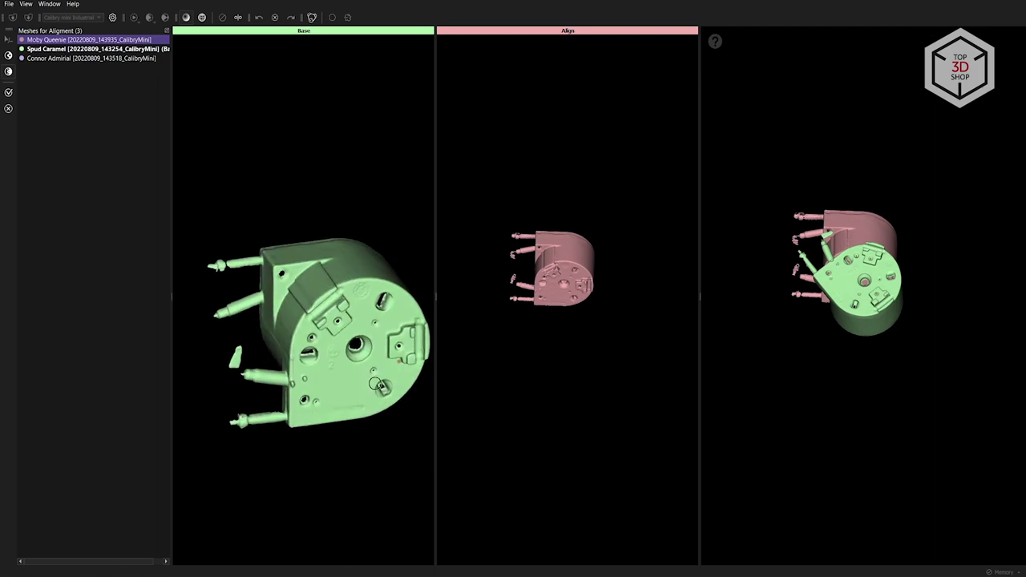
Place the third matching point on the aligning heater-part mesh.
scroll(561, 272, "up", 5)
scroll(304, 184, "up", 5)
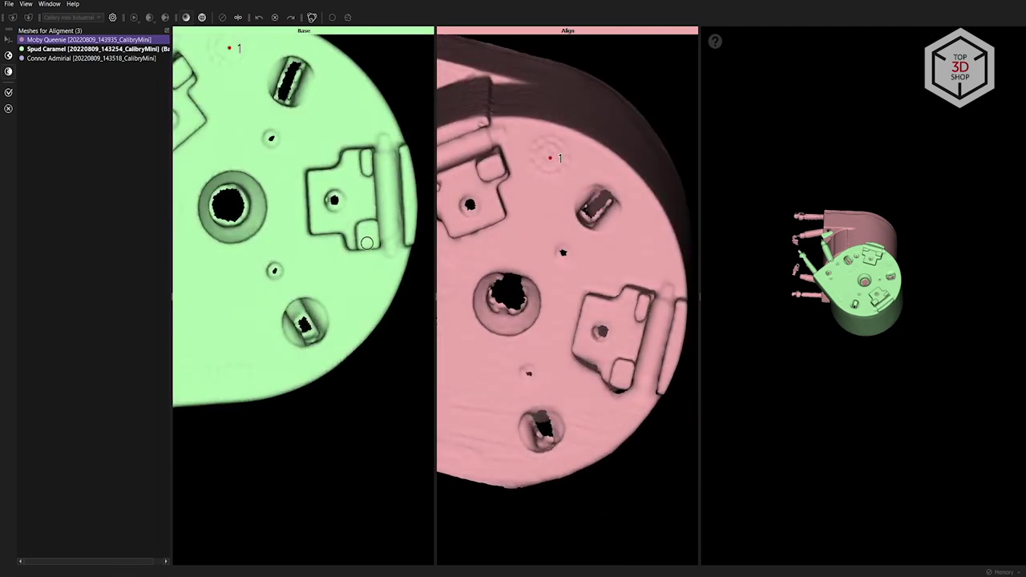
left_click(638, 319)
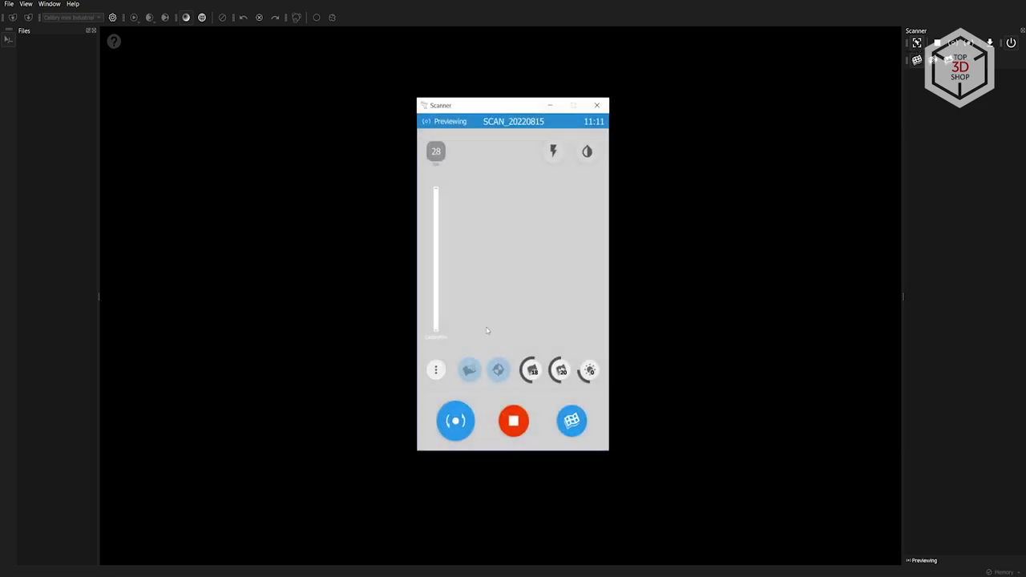
Stop the live preview and leave the SCAN_20220815 project name unchanged.
left_click(512, 422)
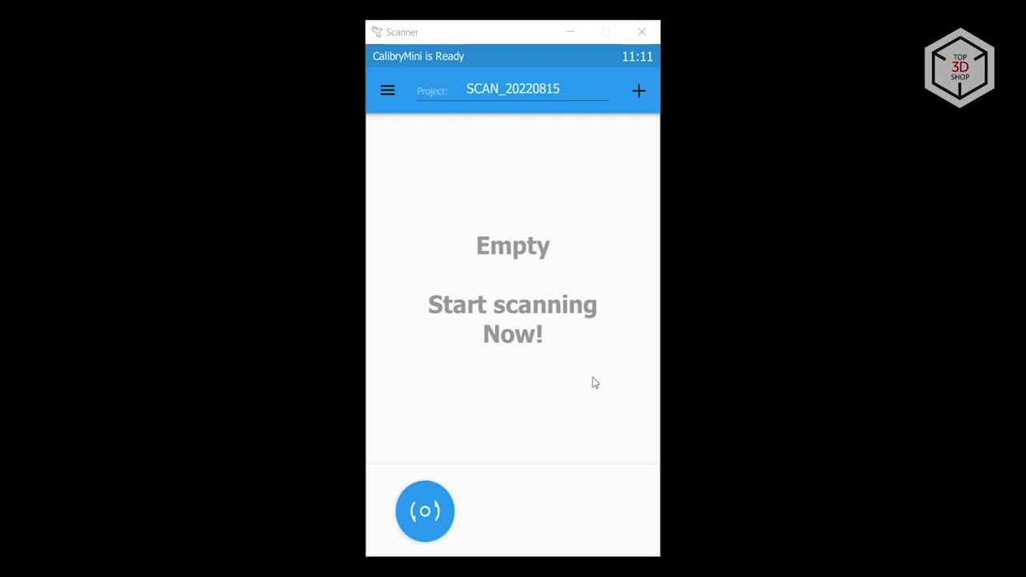
left_click(577, 90)
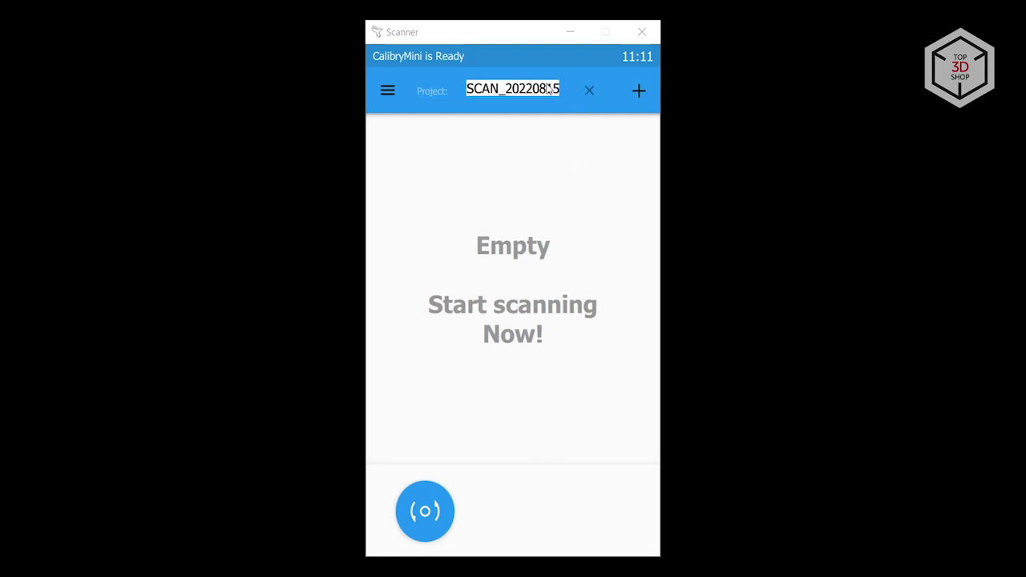
left_click(558, 182)
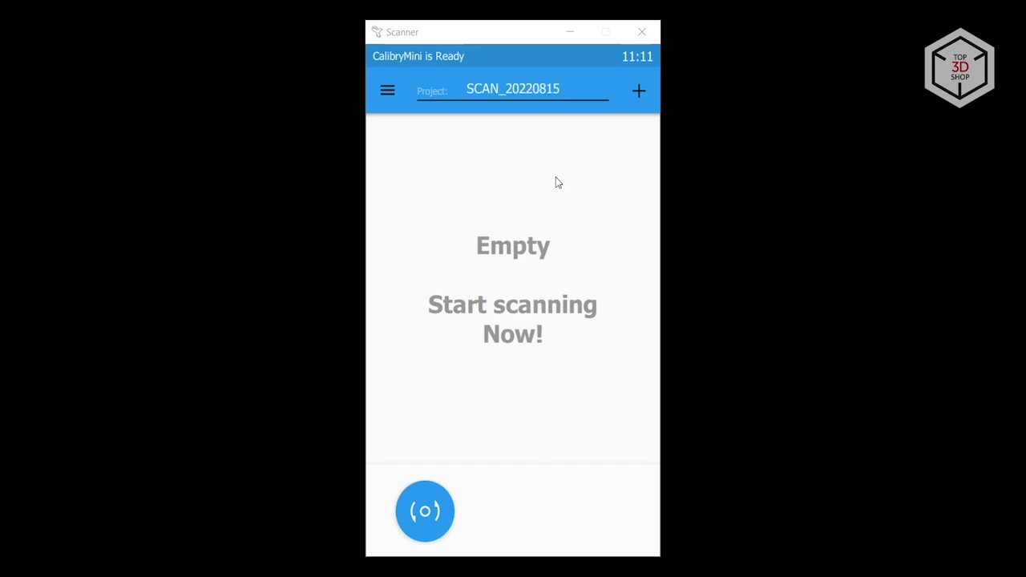
Go to the Scanner settings page and keep English as the interface language.
left_click(387, 92)
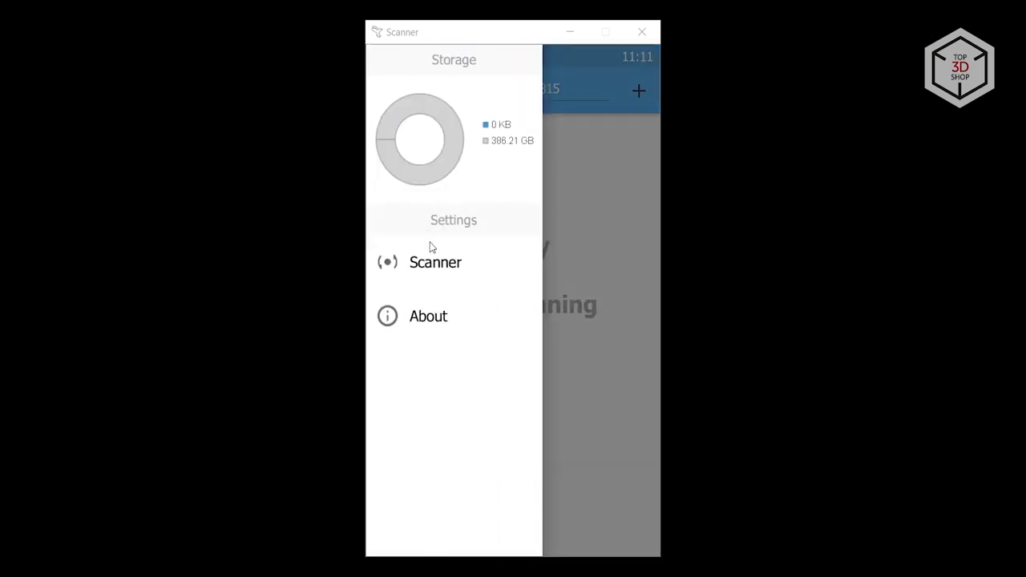
left_click(430, 271)
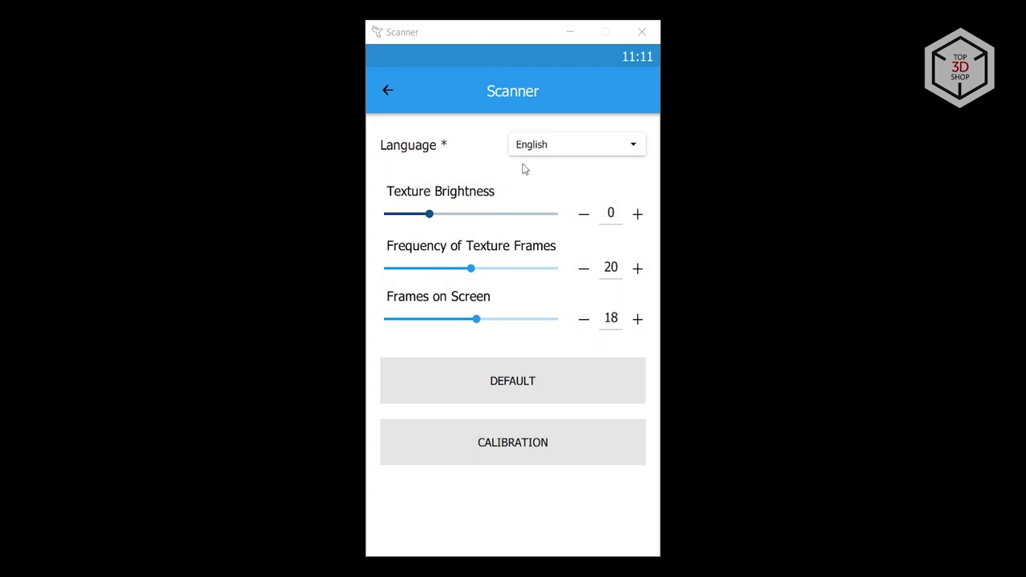
left_click(630, 151)
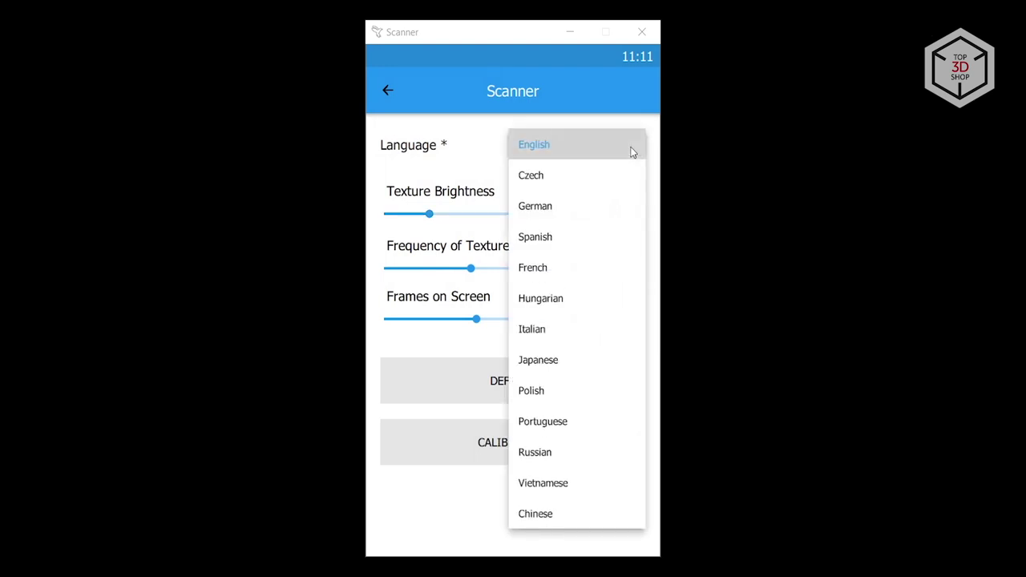
left_click(632, 151)
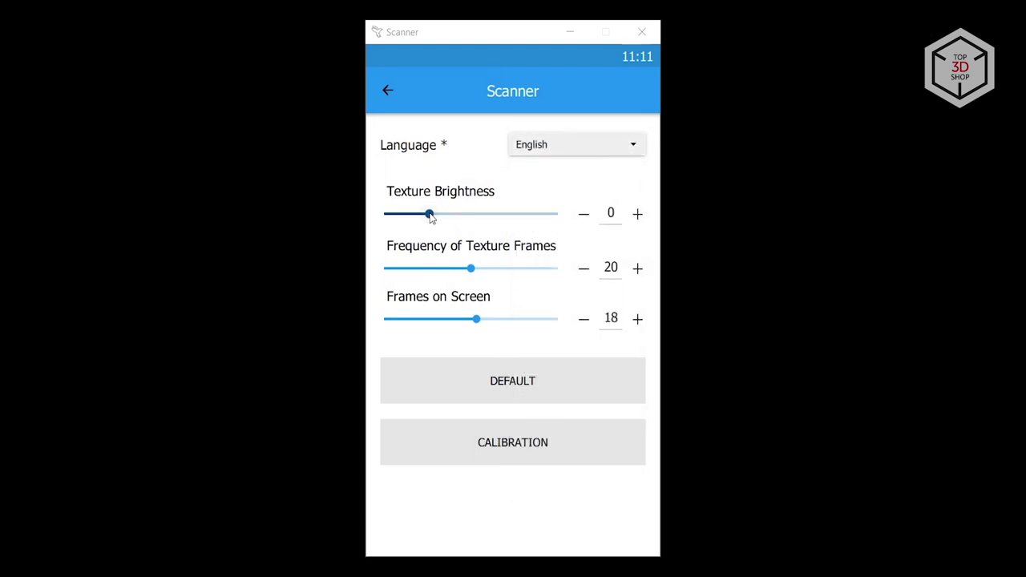
Try the brightness, texture frequency and frames sliders, then restore defaults (0, 20, 18).
mouse_move(431, 214)
left_mouse_down()
mouse_move(464, 214)
mouse_move(437, 214)
left_mouse_up()
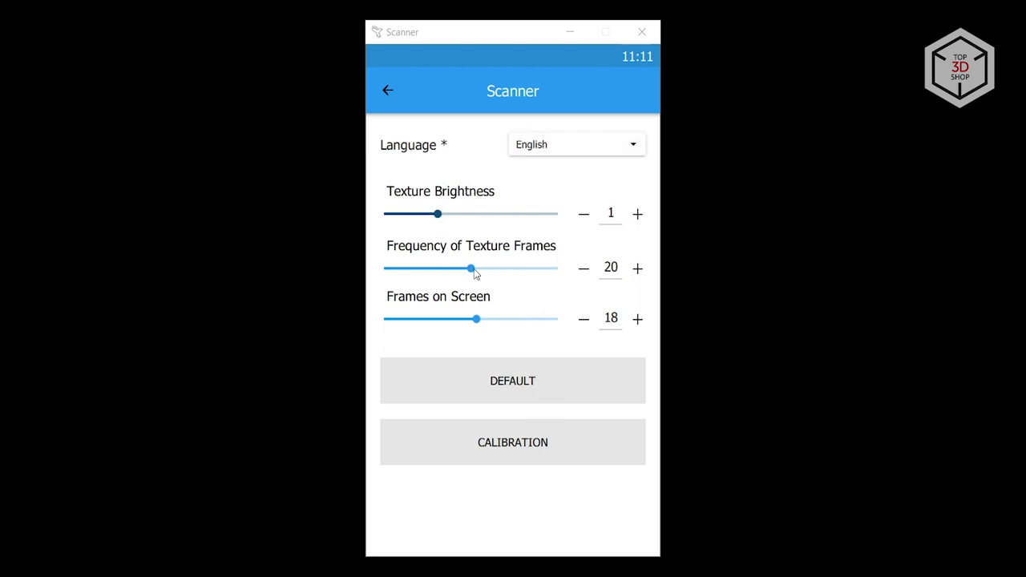
left_click_drag(473, 273, 388, 274)
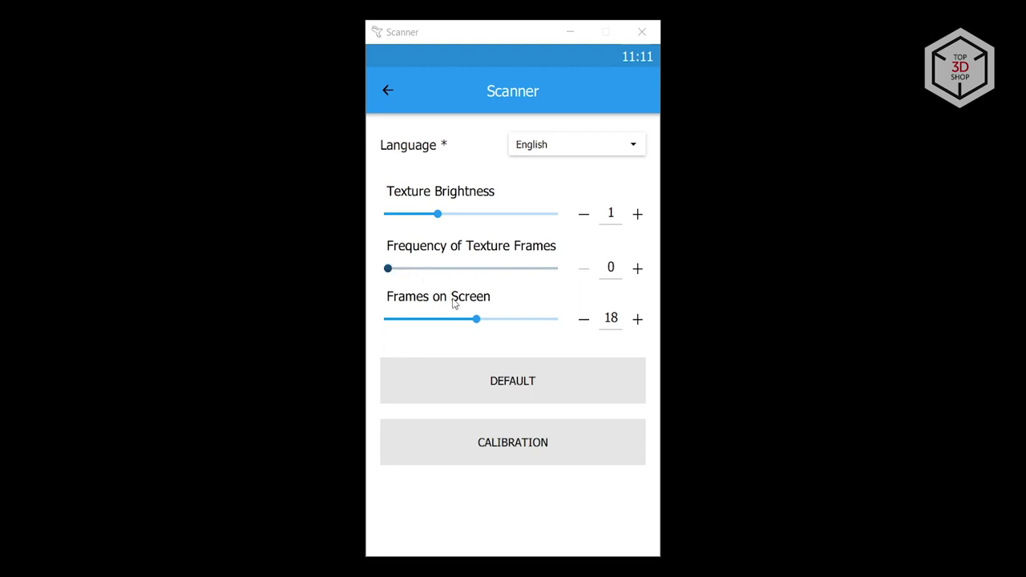
left_click_drag(476, 320, 497, 323)
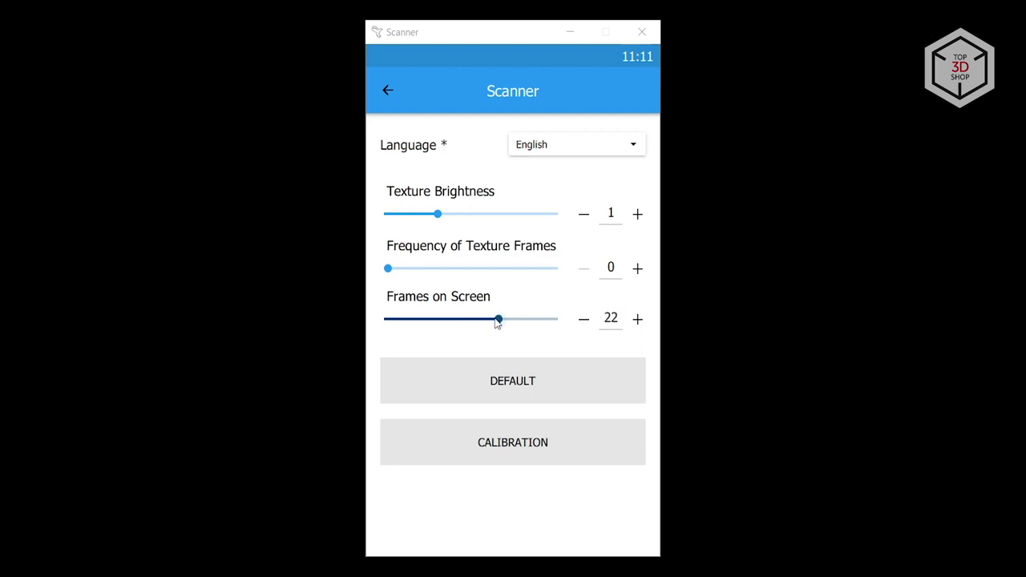
left_click(513, 379)
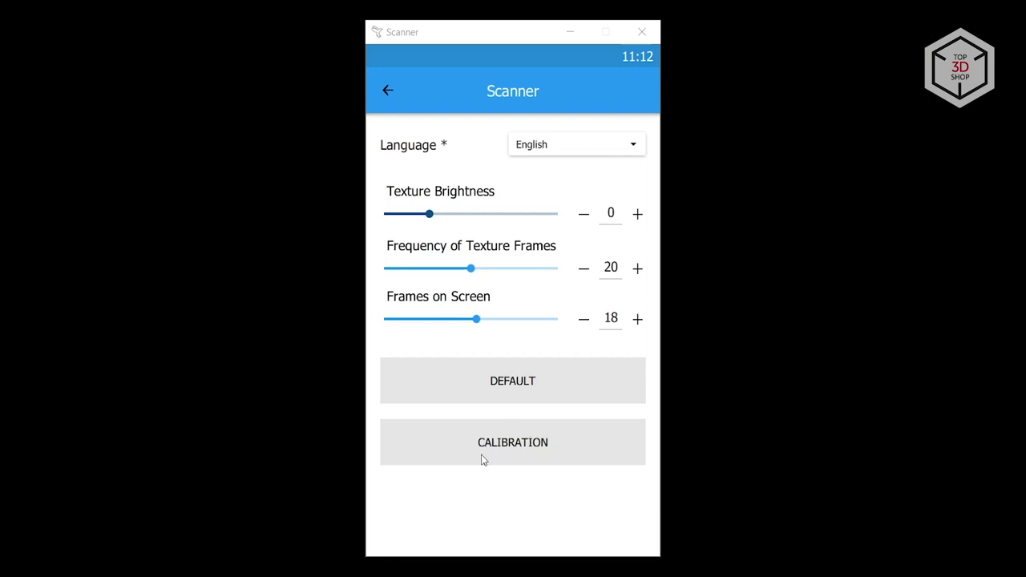
Return to the empty project start screen and start the live scanner preview.
left_click(388, 90)
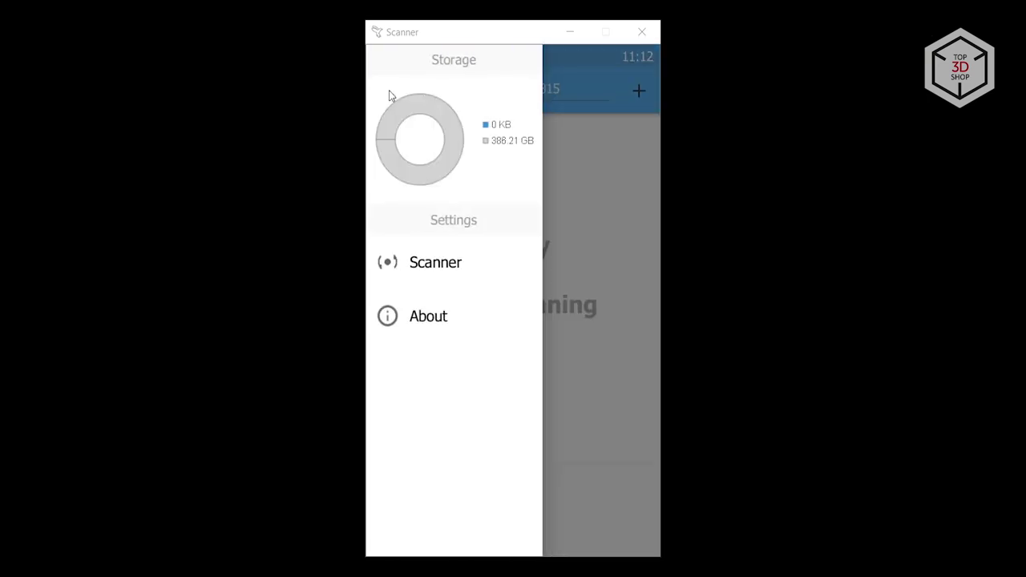
left_click(608, 307)
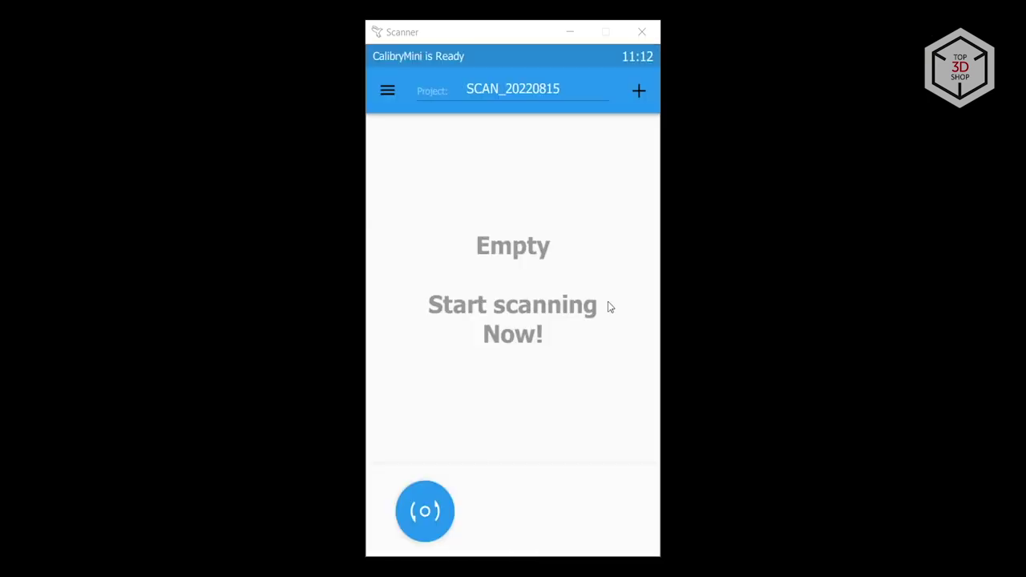
left_click(422, 514)
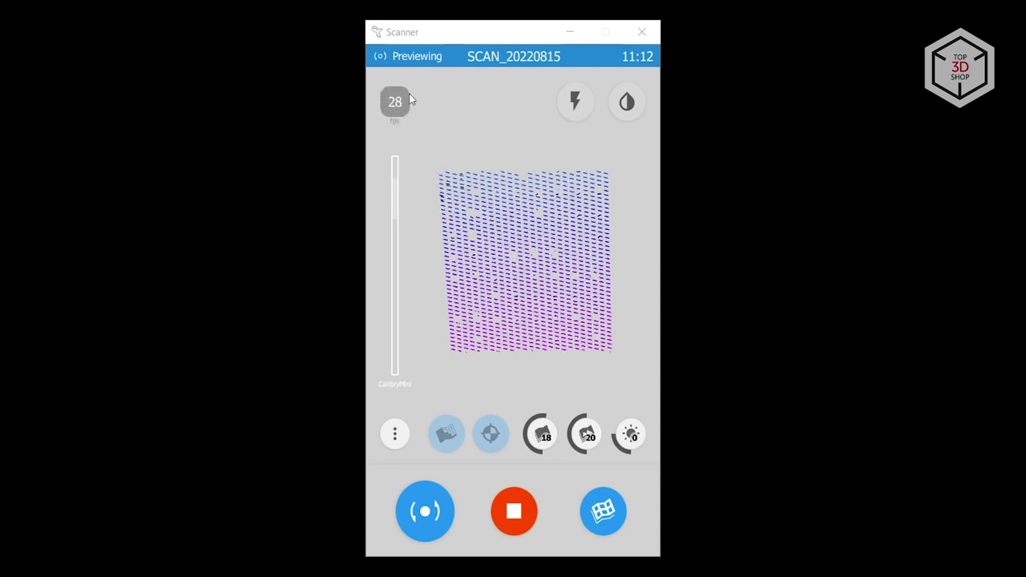
Cycle the flash setting through half power and on until it reads Flash Off.
left_click(576, 107)
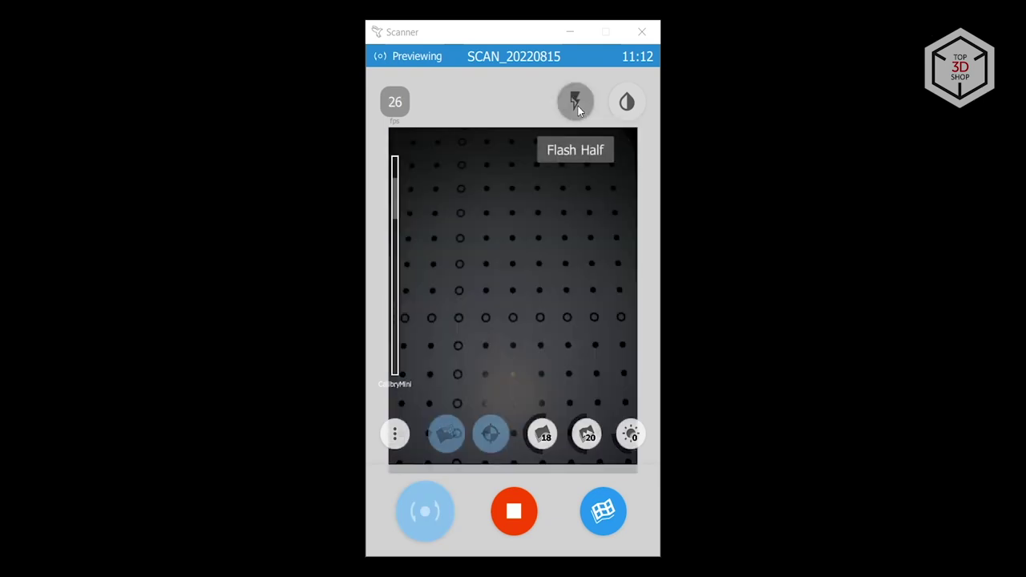
left_click(576, 102)
left_click(577, 105)
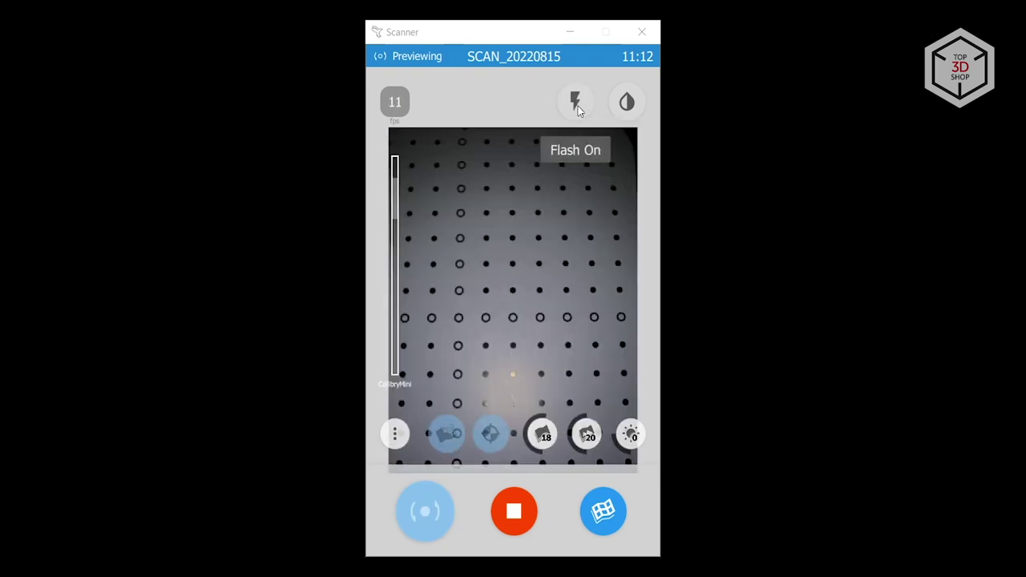
left_click(577, 104)
left_click(577, 105)
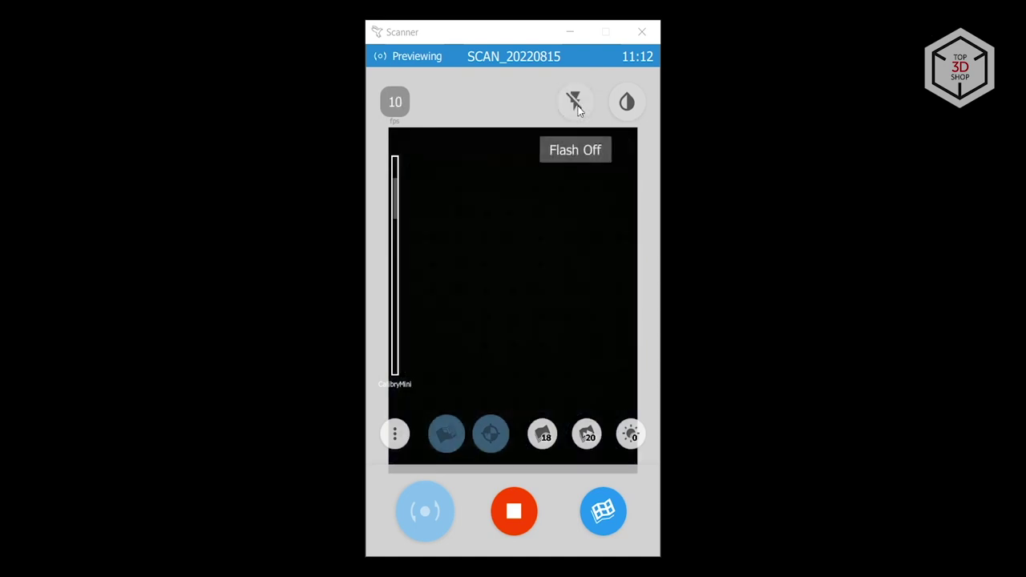
Turn the flash on and cycle the texture colour mode through Dark and Normal to Color Light.
left_click(577, 105)
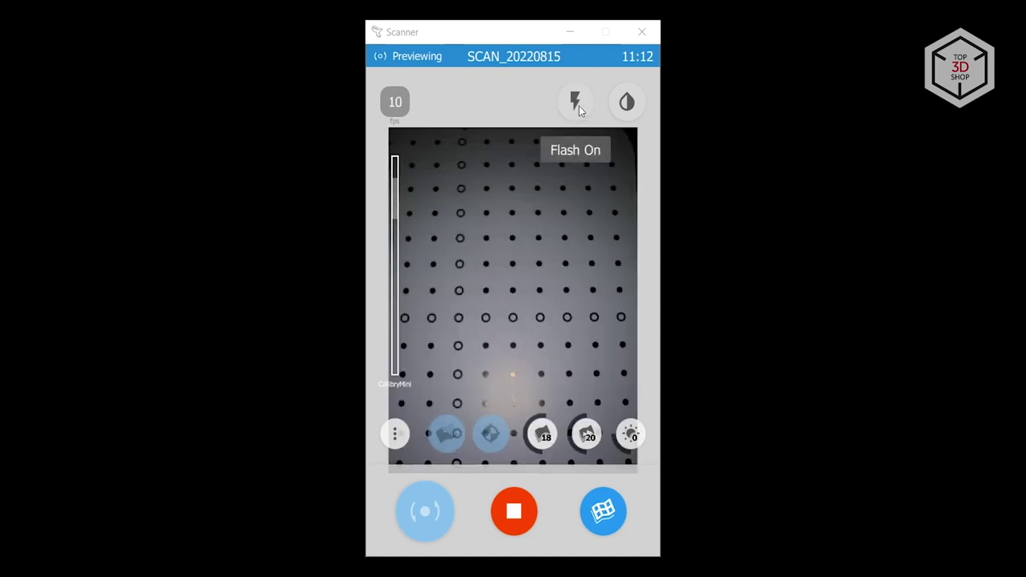
left_click(628, 113)
left_click(628, 113)
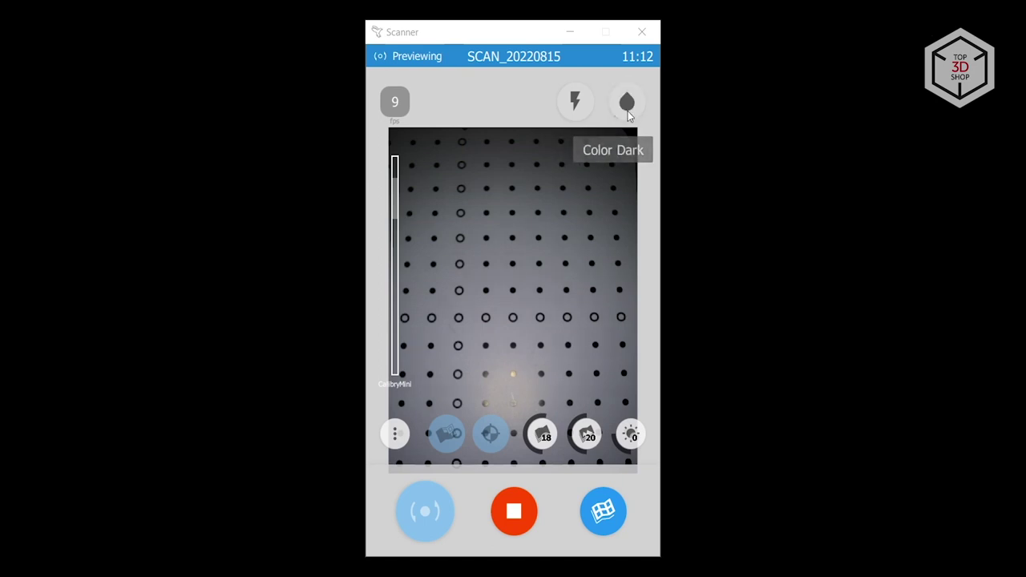
left_click(628, 113)
left_click(629, 113)
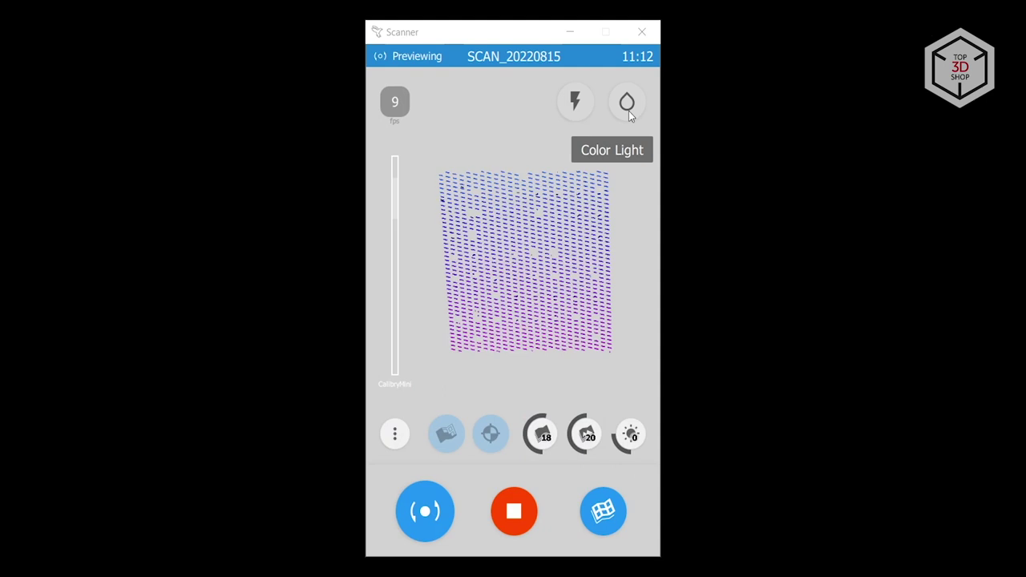
left_click(628, 113)
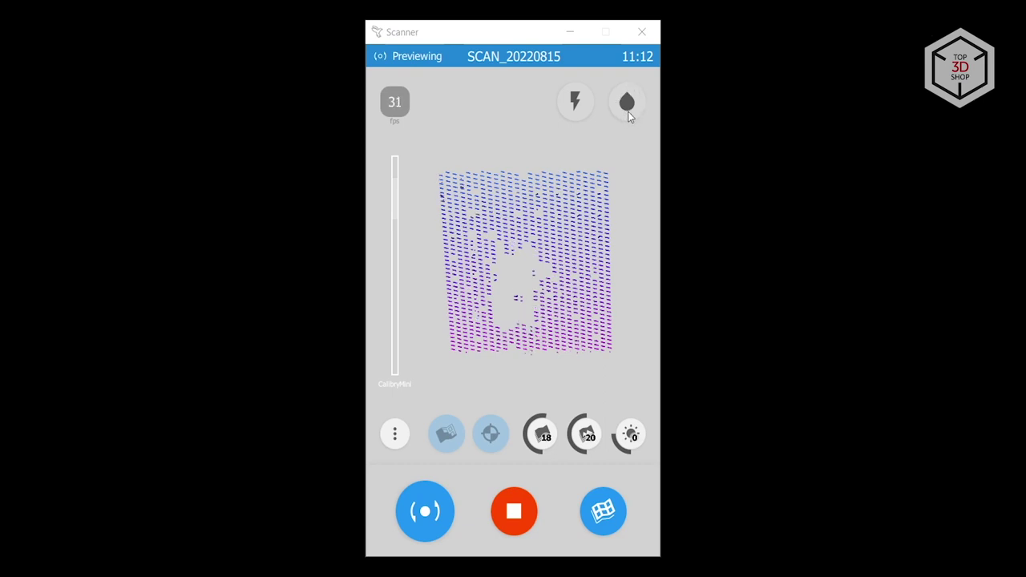
left_click(628, 115)
left_click(630, 114)
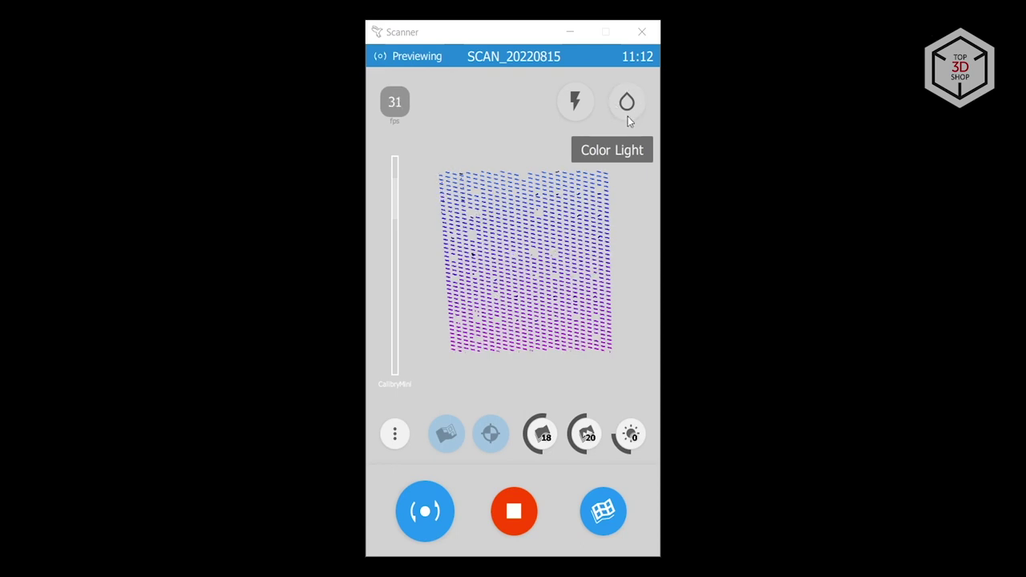
left_click(628, 116)
left_click(628, 115)
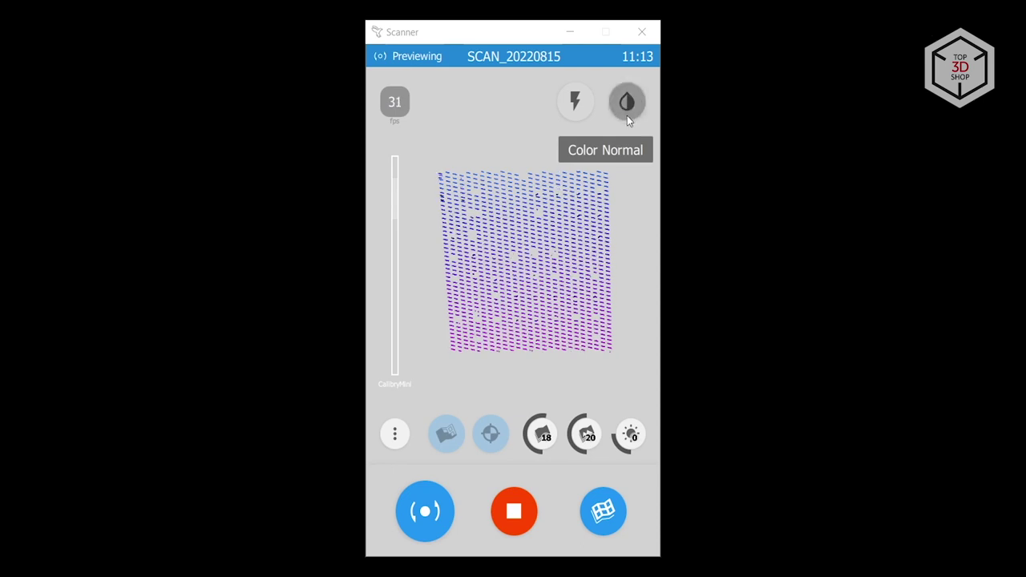
left_click(628, 116)
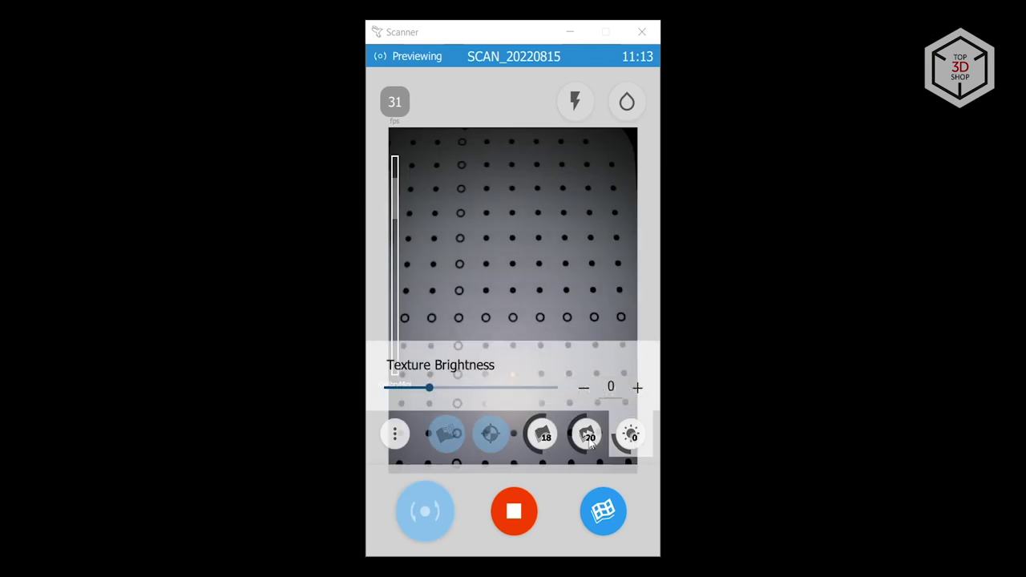
Toggle the calibration test and Live3D off again, then lower Texture Brightness to -1.
mouse_move(550, 438)
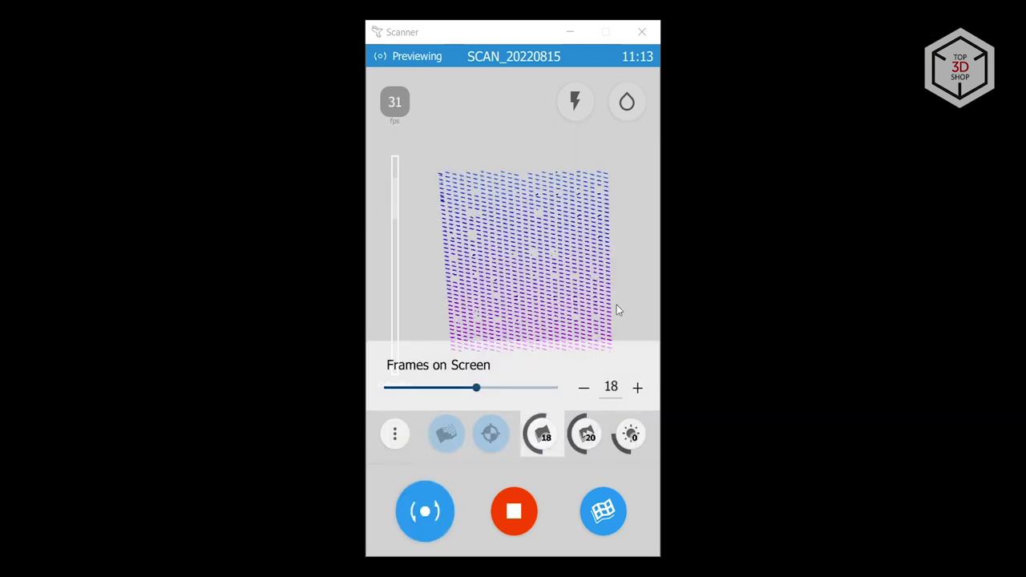
left_click(491, 435)
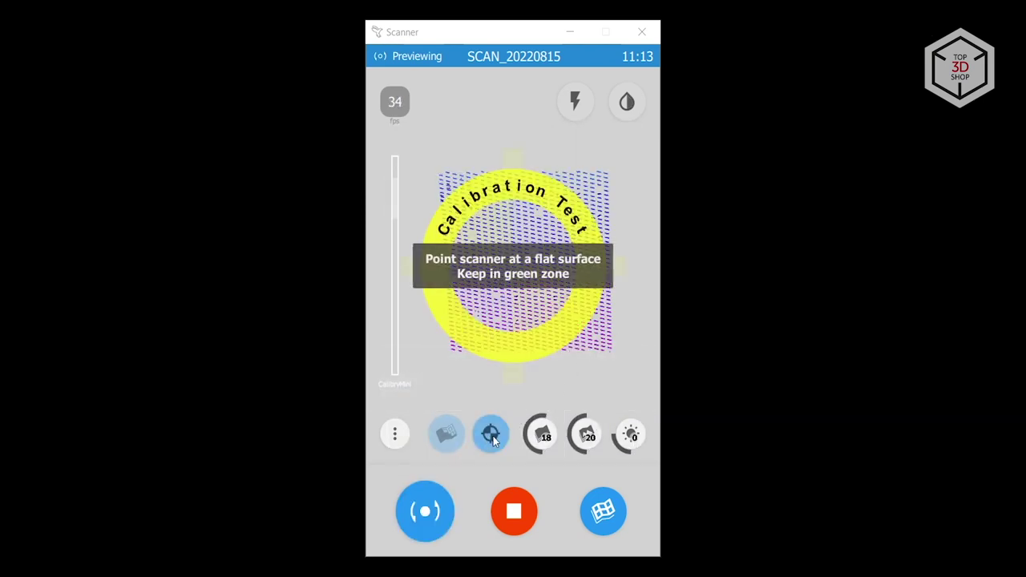
left_click(492, 435)
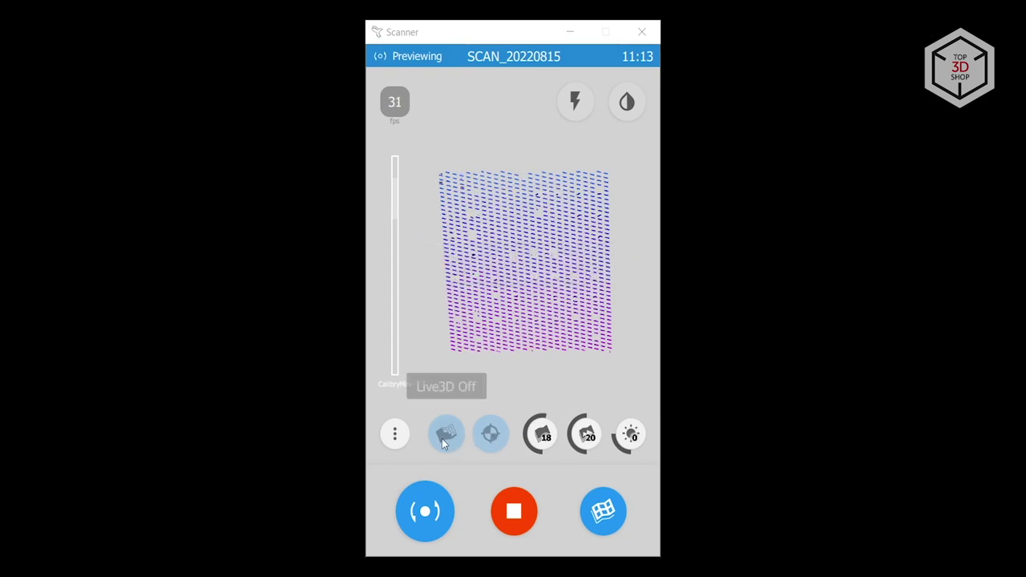
left_click(446, 434)
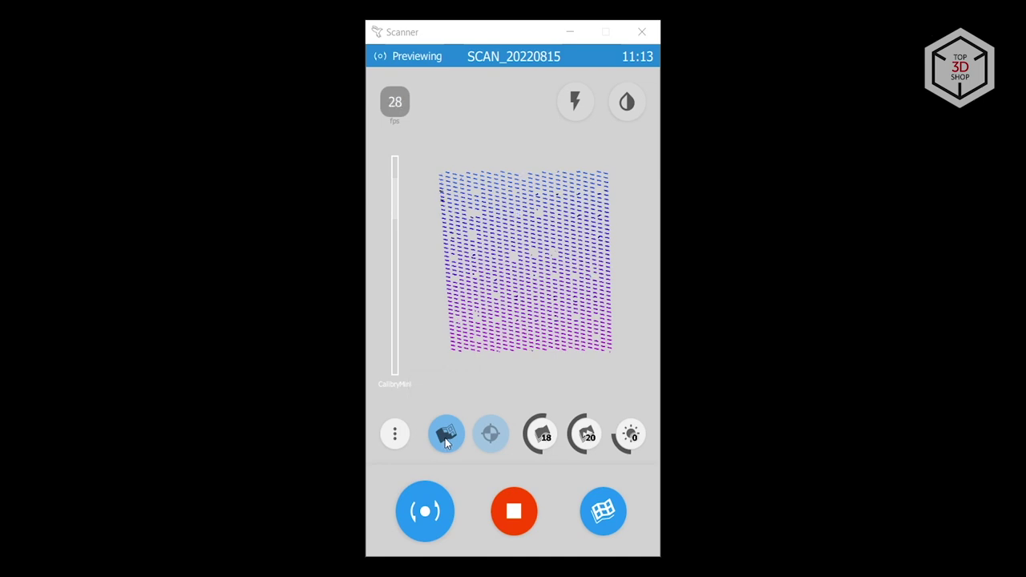
left_click(446, 438)
left_click(395, 434)
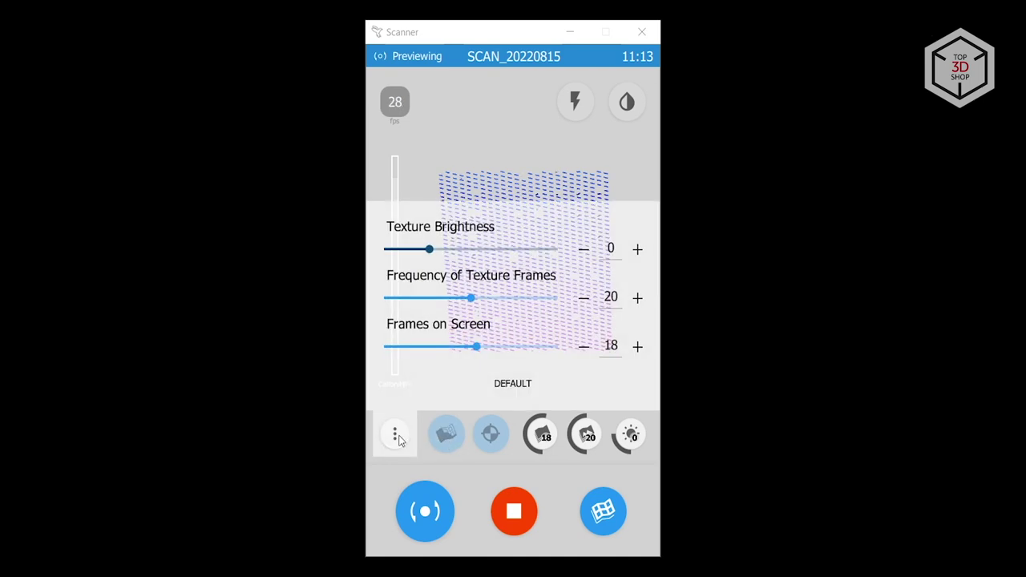
mouse_move(429, 249)
left_mouse_down()
mouse_move(470, 250)
mouse_move(420, 249)
left_mouse_up()
left_click(529, 168)
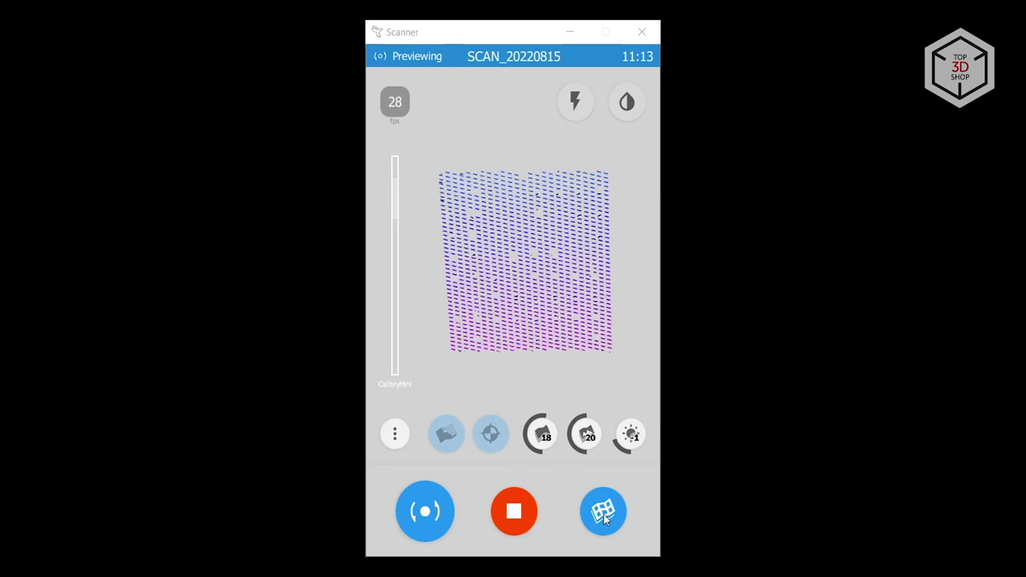
left_click(604, 513)
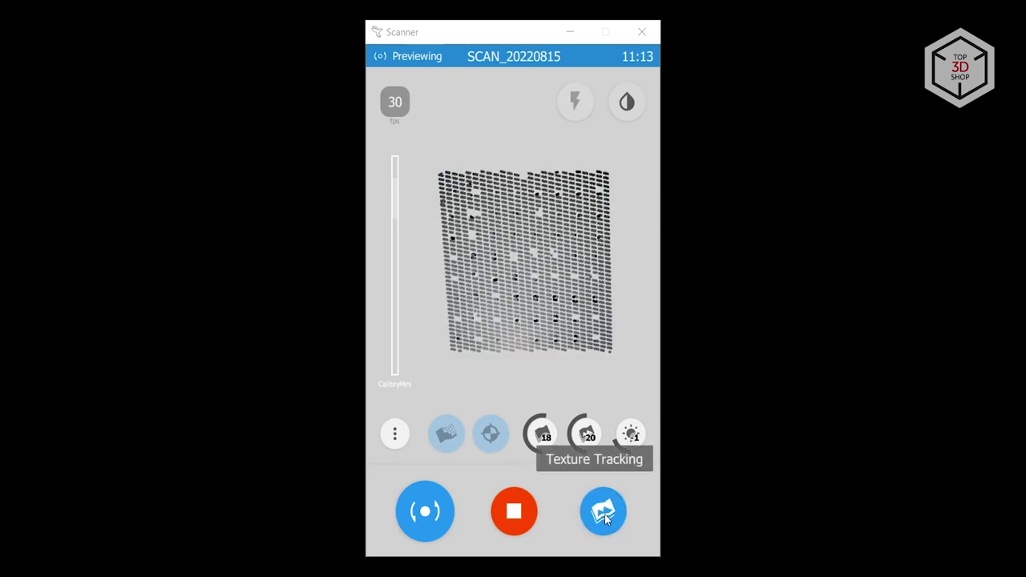
left_click(604, 513)
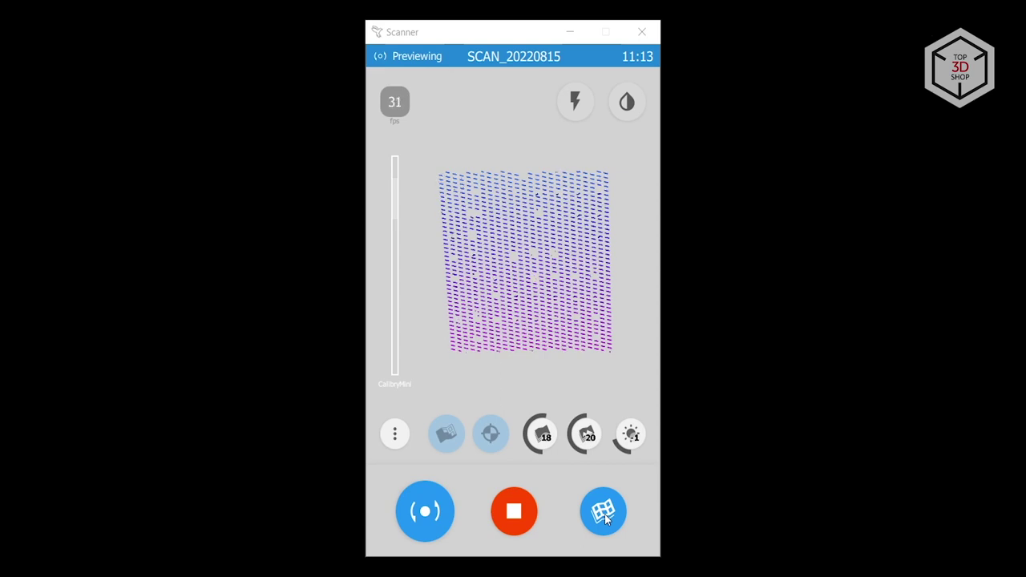
left_click(604, 513)
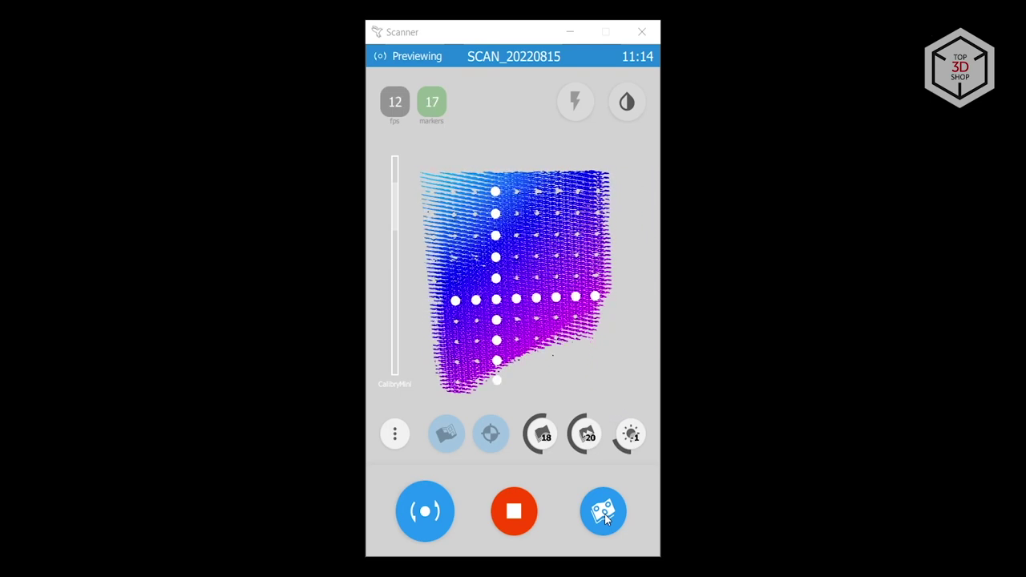
left_click(605, 518)
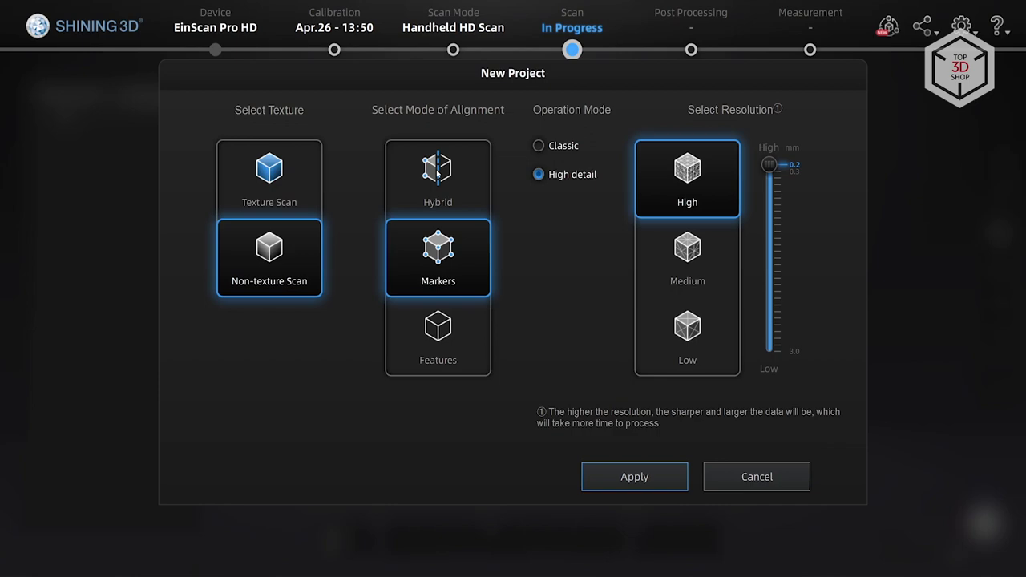
left_click(437, 170)
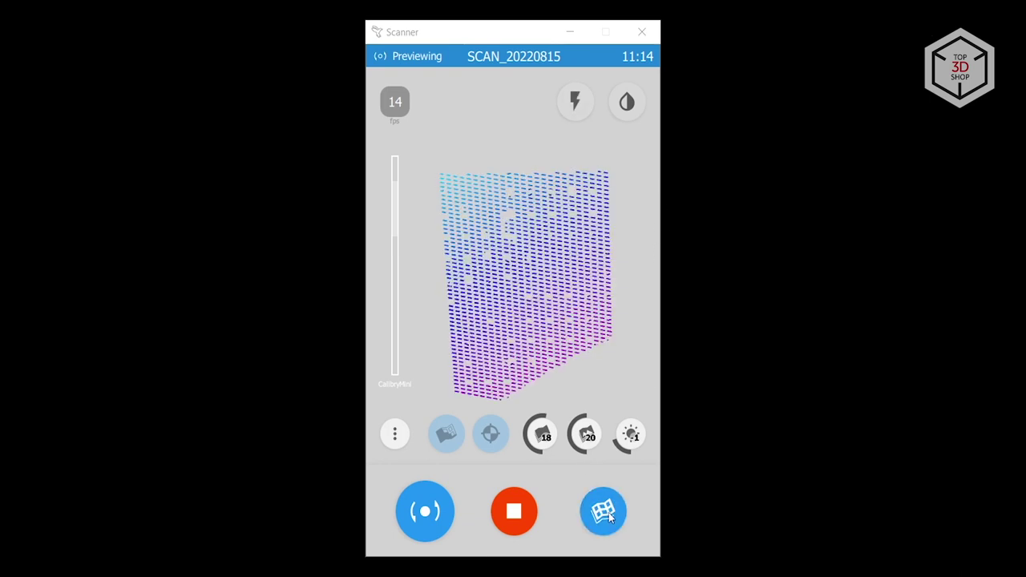
Raise the texture frame setting from 25 to 28 and switch to Markers Tracking.
left_click(586, 437)
left_click(586, 437)
left_click(586, 437)
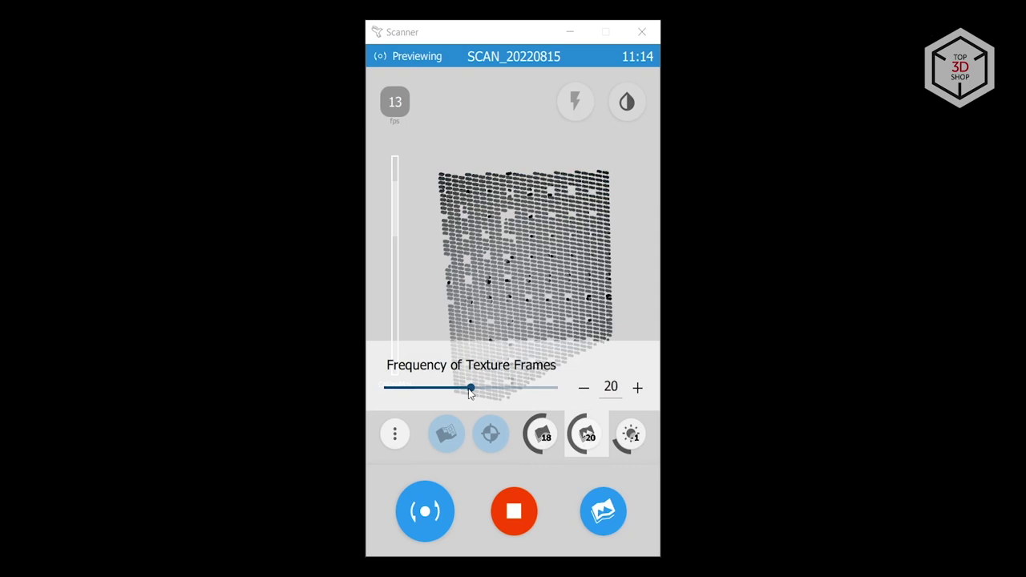
left_click_drag(492, 389, 505, 389)
left_click(604, 527)
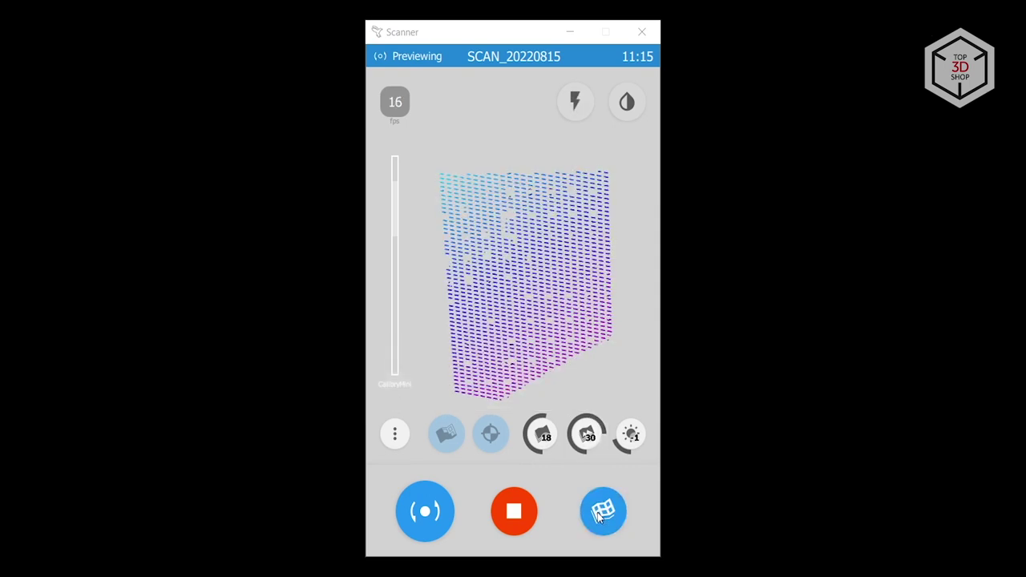
left_click(604, 517)
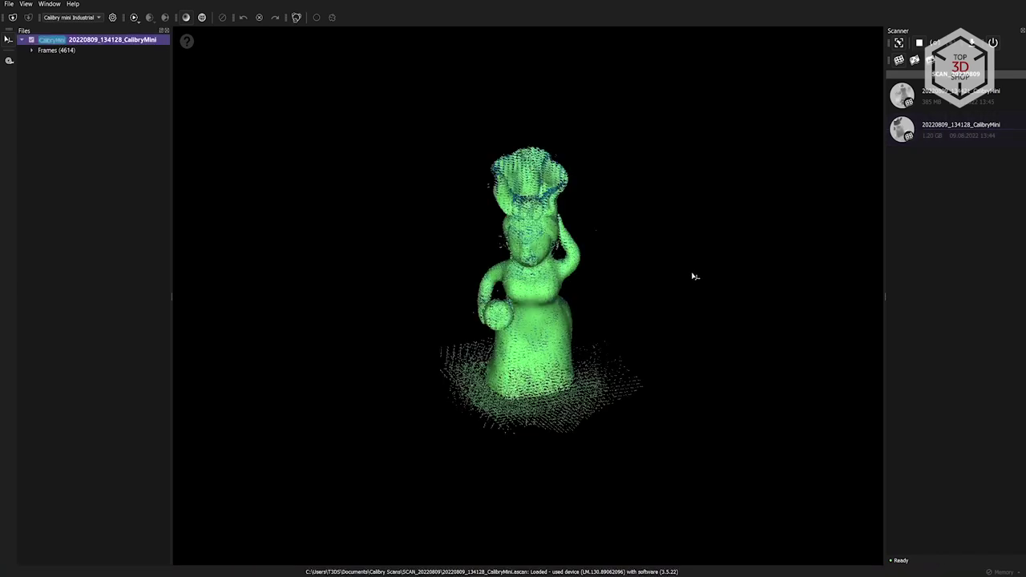
Expand the 4614-frame list and step through individual frame point clouds with arrow keys.
left_click_drag(525, 418, 662, 380)
left_click(31, 50)
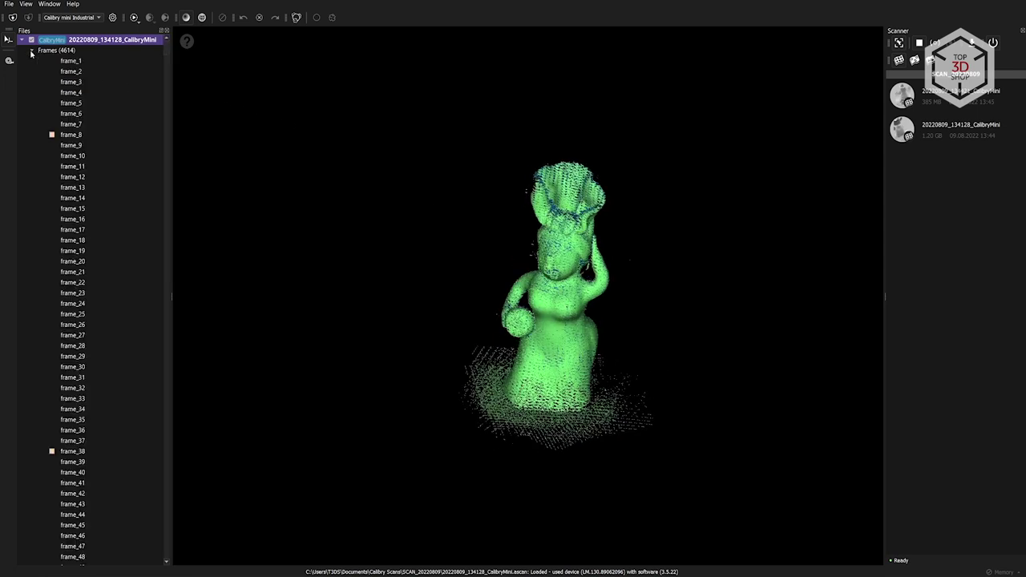
scroll(144, 182, "down", 20)
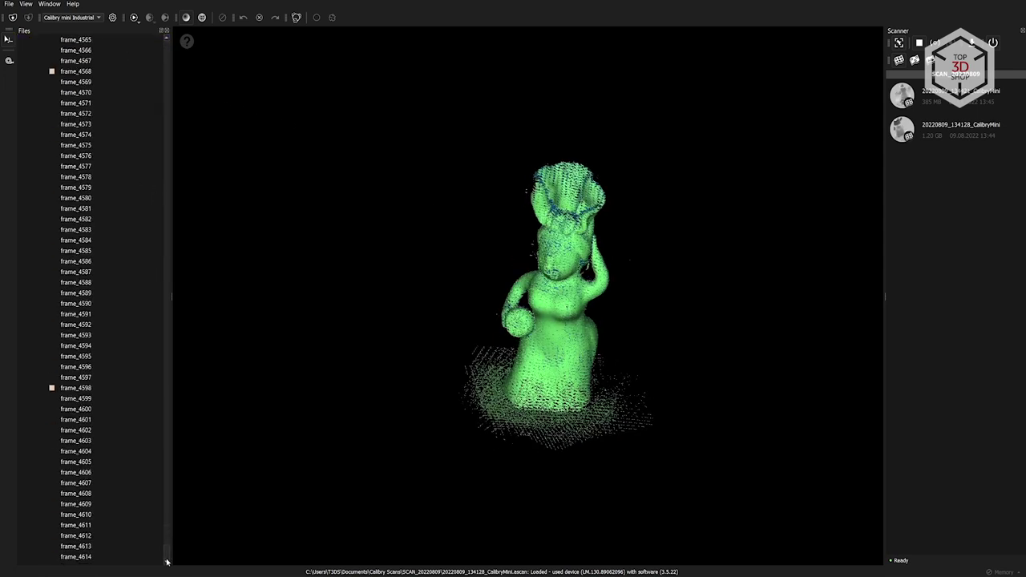
left_click(76, 293)
key("Up")
key("Up")
key("Up")
key("Up")
key("Up")
key("Up")
key("Up")
key("Up")
key("Up")
key("Up")
key("Up")
key("Up")
key("Up")
key("Up")
key("Up")
key("Up")
key("Up")
key("Up")
key("Up")
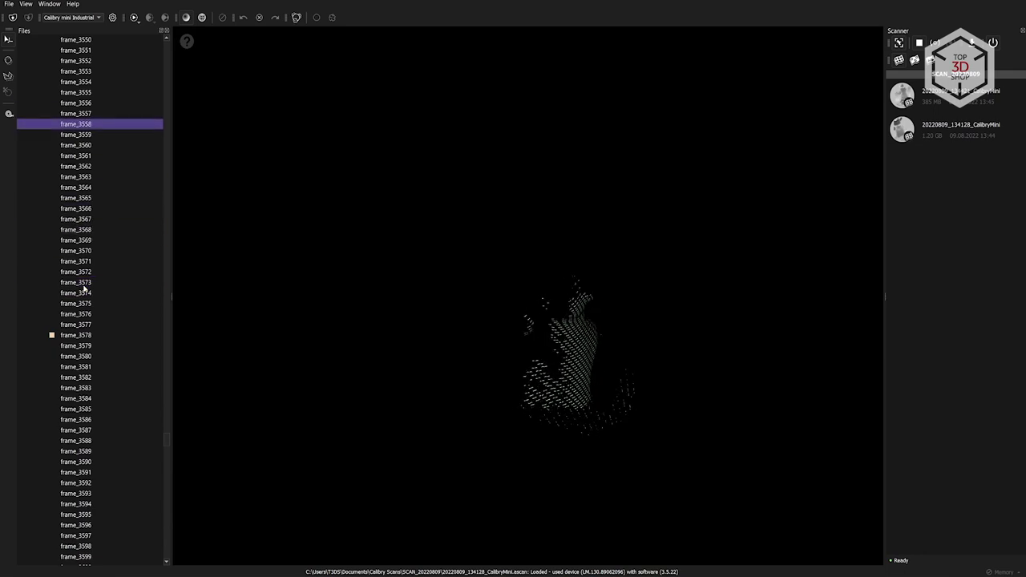
key("Home")
key("Down")
key("Down")
key("Down")
key("Down")
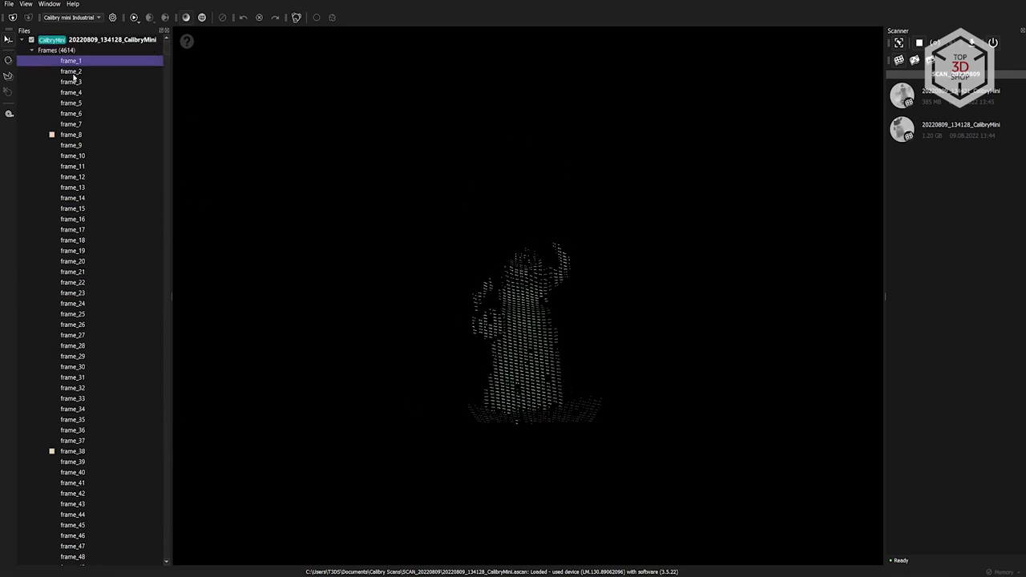
Select a run of frames from frame_1, check their options, then show the combined point cloud.
left_click_drag(71, 61, 42, 443)
right_click(73, 185)
left_click(92, 218)
right_click(103, 311)
left_click(101, 197)
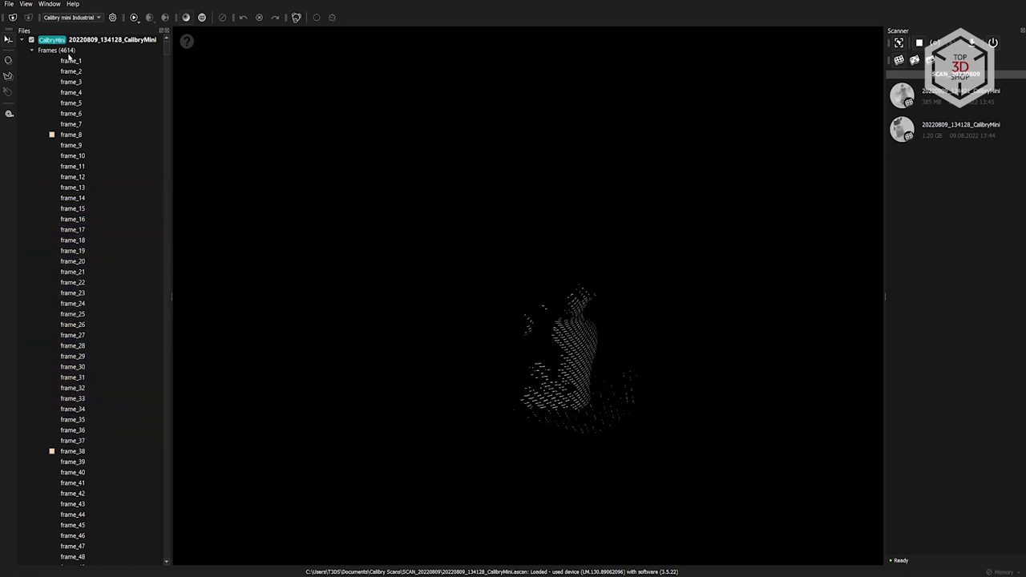
left_click(63, 51)
left_click_drag(449, 398, 500, 403)
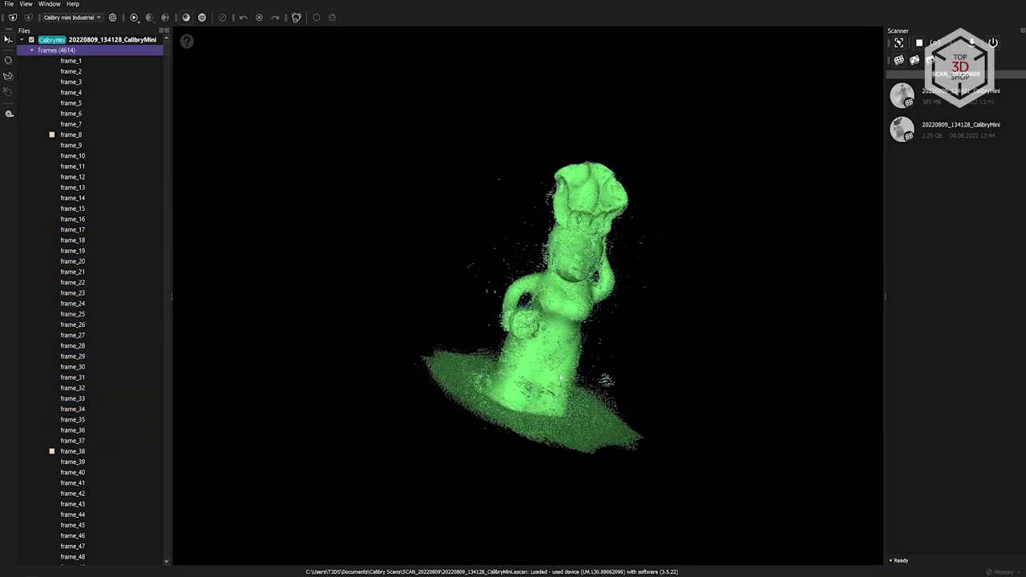
Orbit the figurine and bring up the Calibry mini Industrial processing settings (0.20 mm resolution, 4096x4096 texture).
left_click_drag(559, 377, 504, 394)
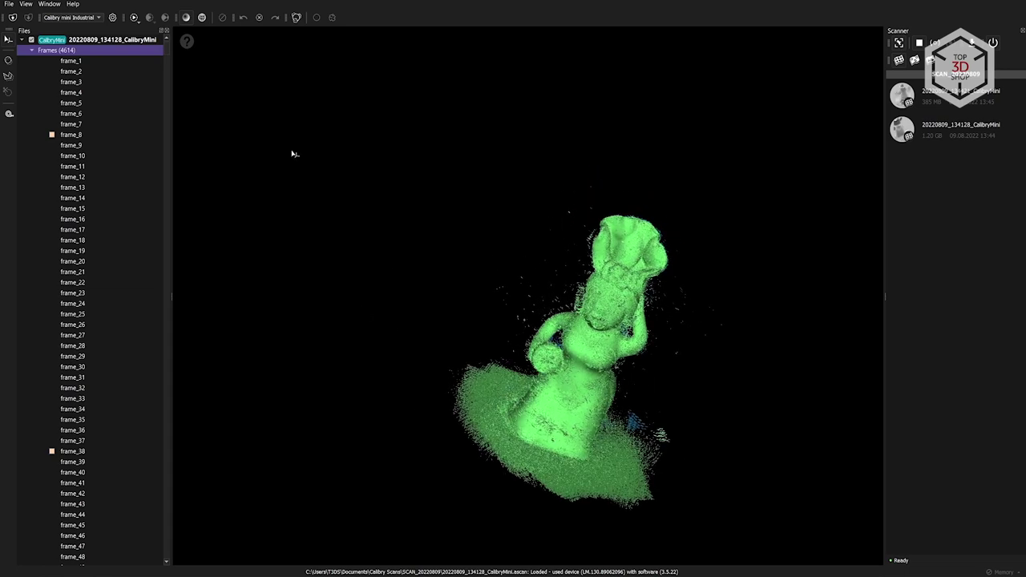
left_click(135, 17)
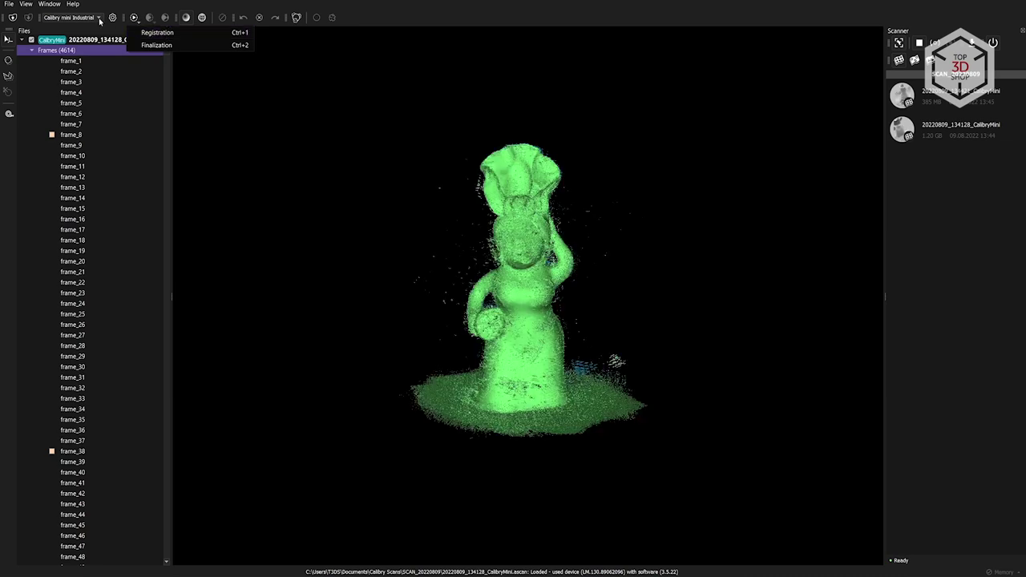
left_click(111, 18)
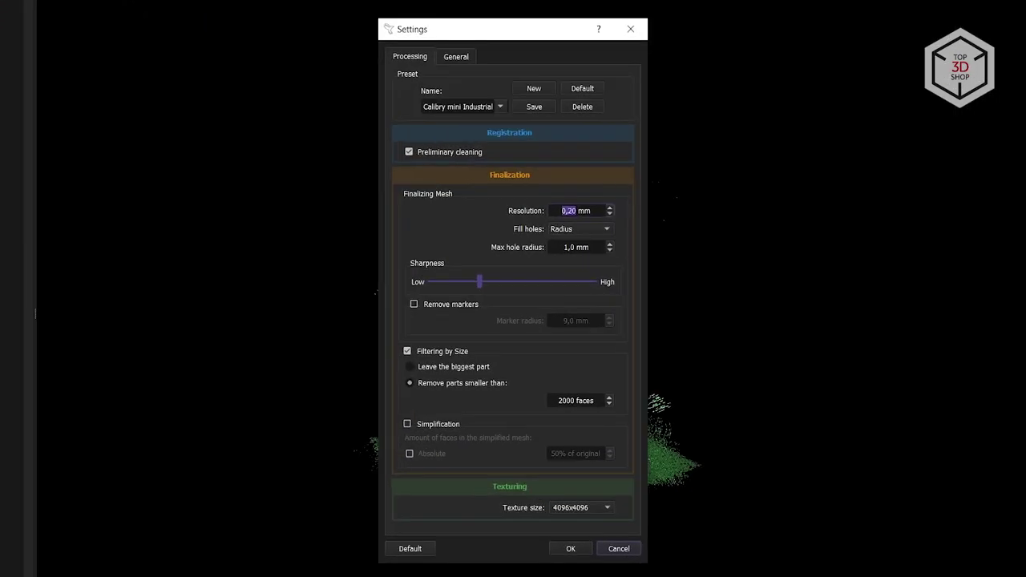
left_click(409, 152)
left_click(611, 213)
left_click(610, 207)
left_click(501, 224)
left_click(580, 229)
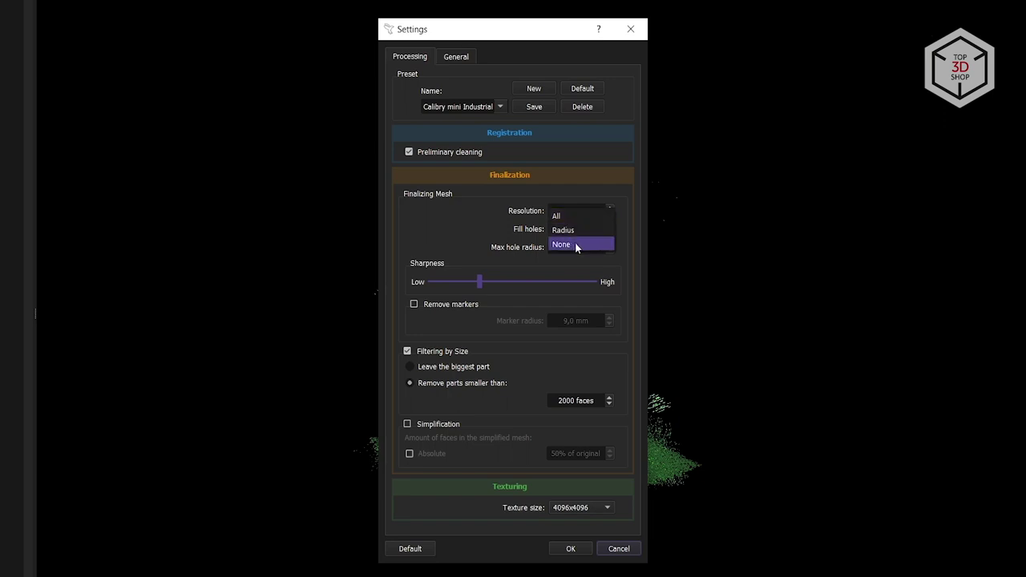
key("Escape")
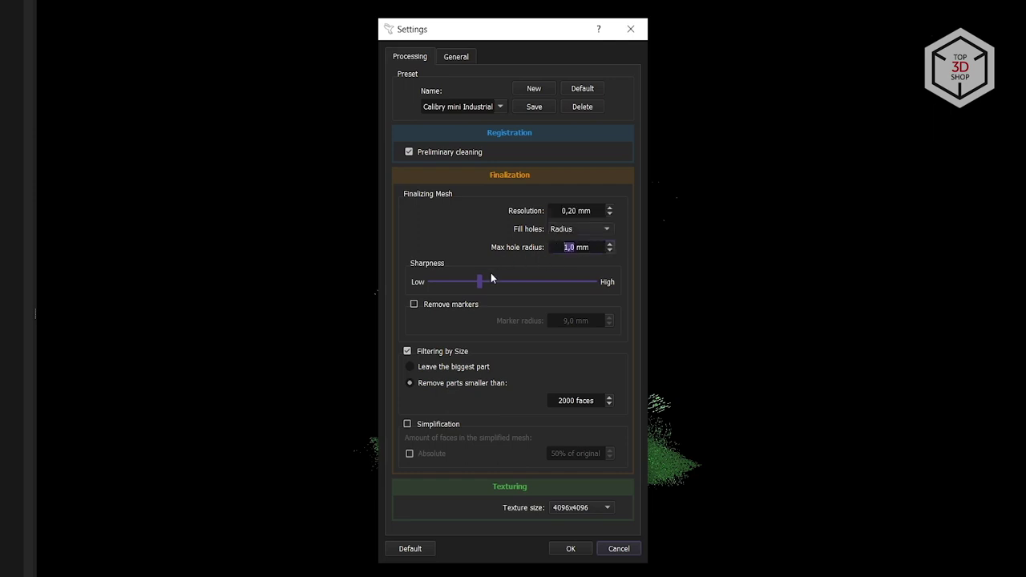
left_click(481, 282)
left_click_drag(580, 282, 545, 281)
left_click(413, 305)
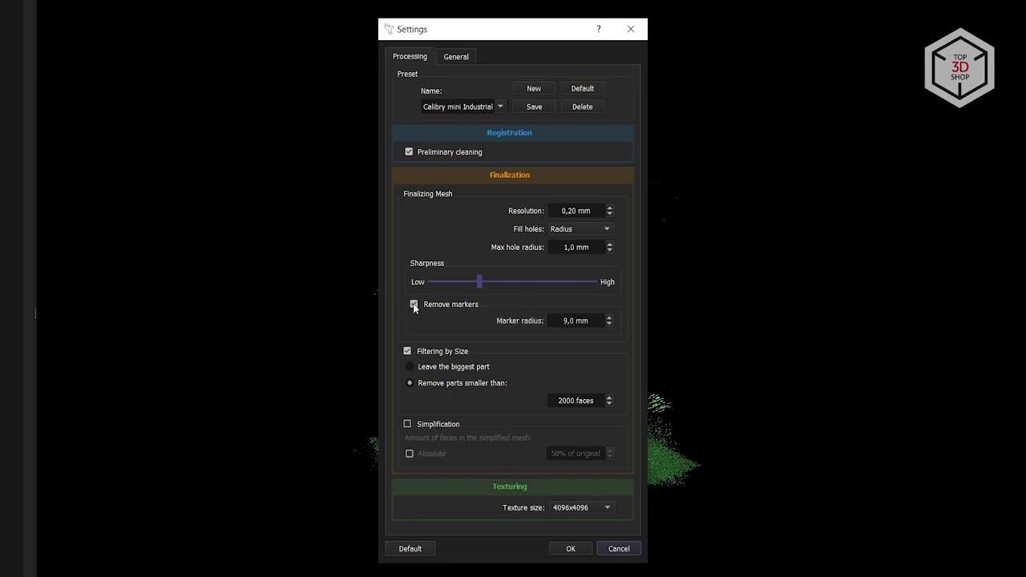
left_click(414, 305)
left_click(408, 351)
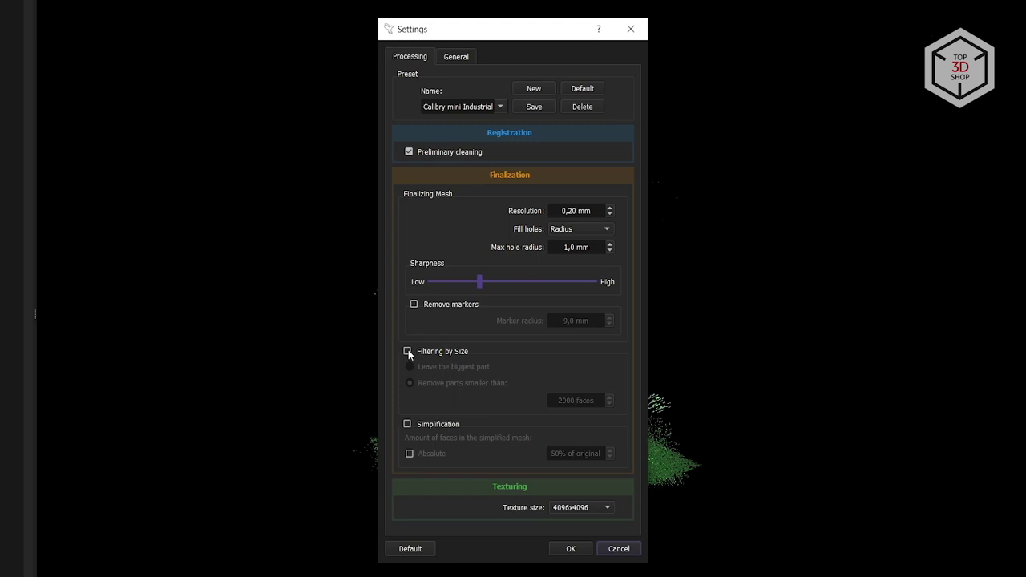
left_click(408, 351)
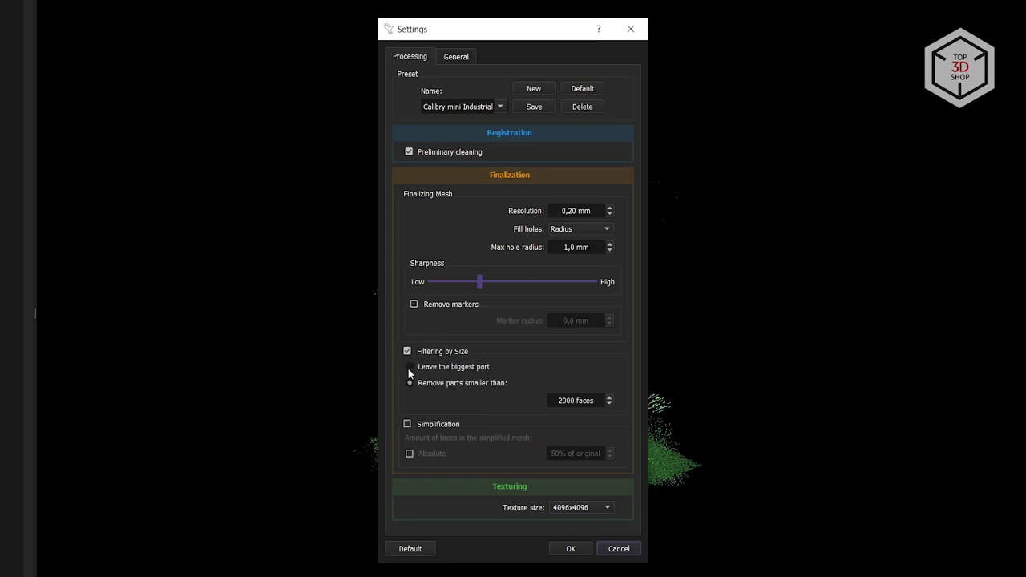
left_click(409, 368)
left_click(410, 385)
left_click_drag(555, 402, 580, 402)
left_click(546, 403)
left_click(407, 424)
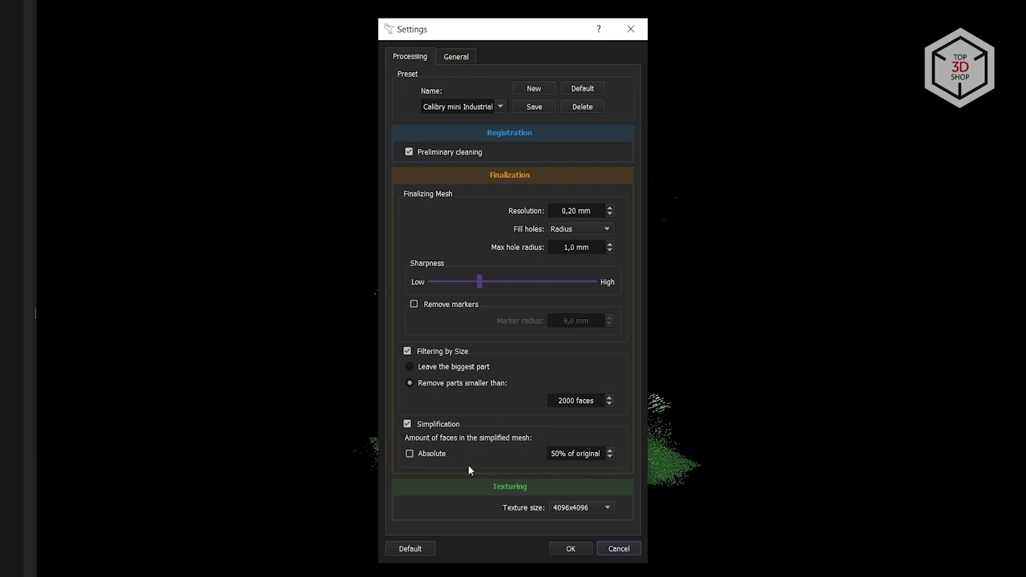
left_click(410, 453)
left_click(410, 453)
left_click(408, 425)
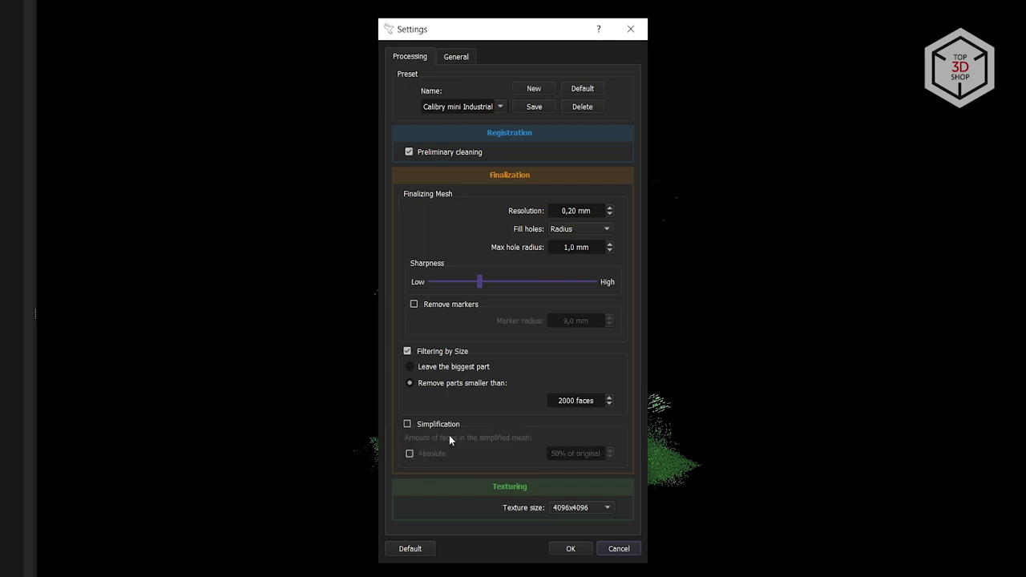
left_click(575, 509)
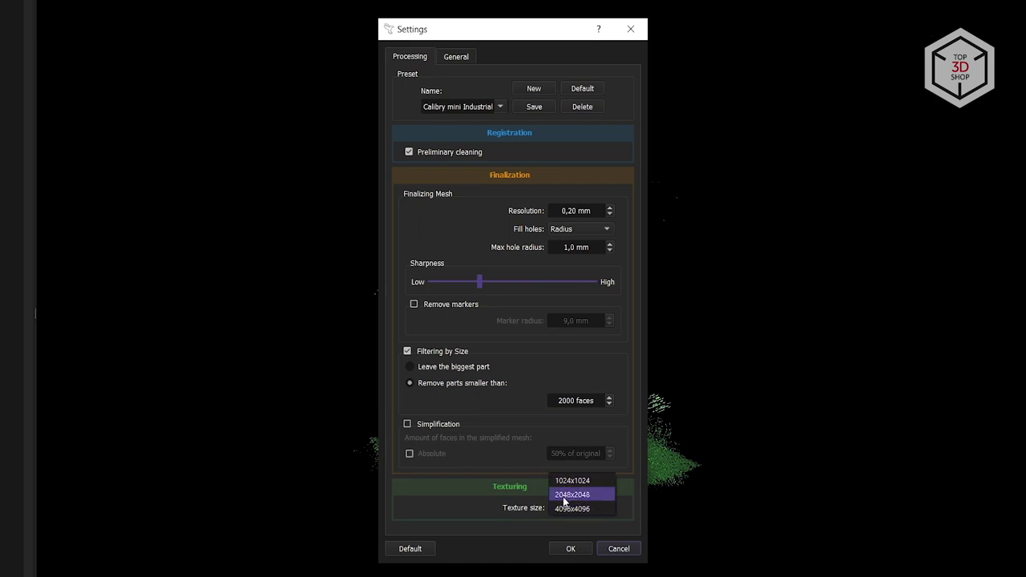
left_click(566, 507)
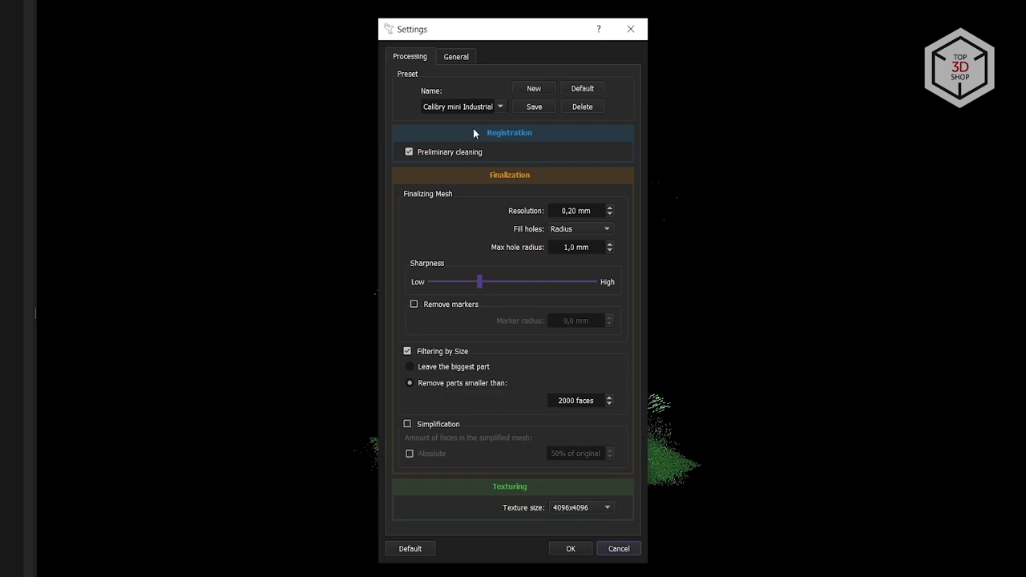
left_click(500, 107)
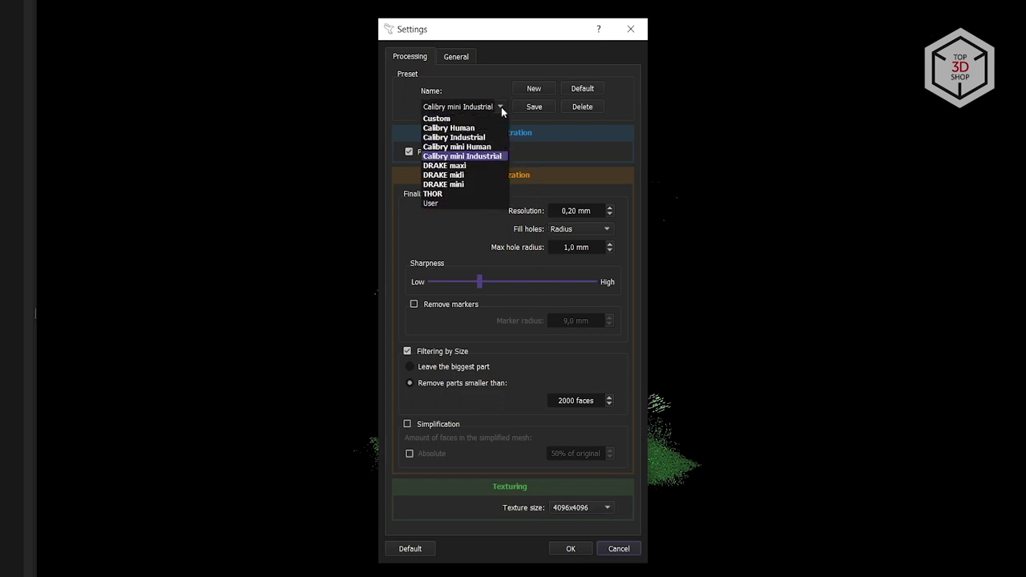
left_click(481, 148)
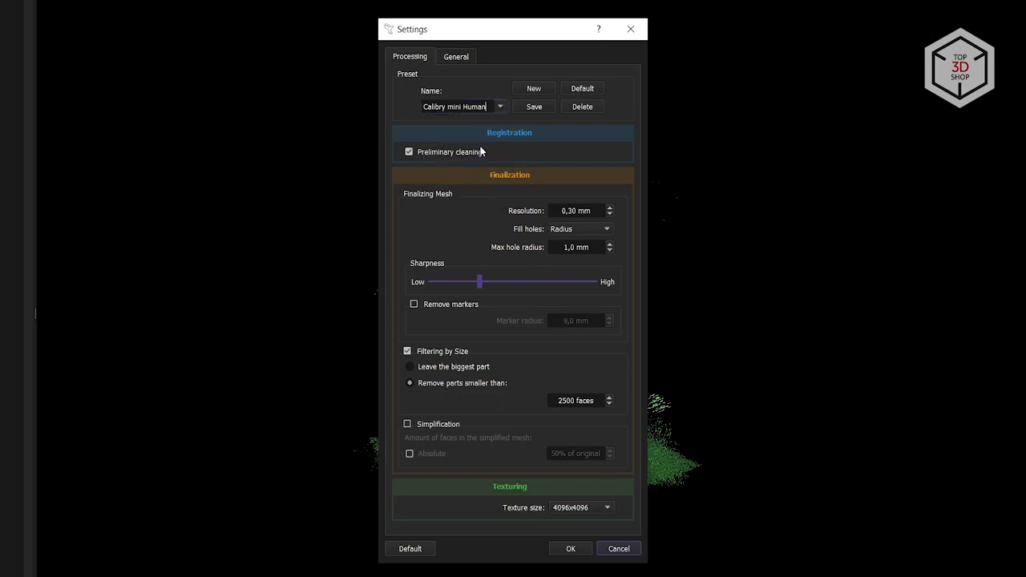
left_click(500, 108)
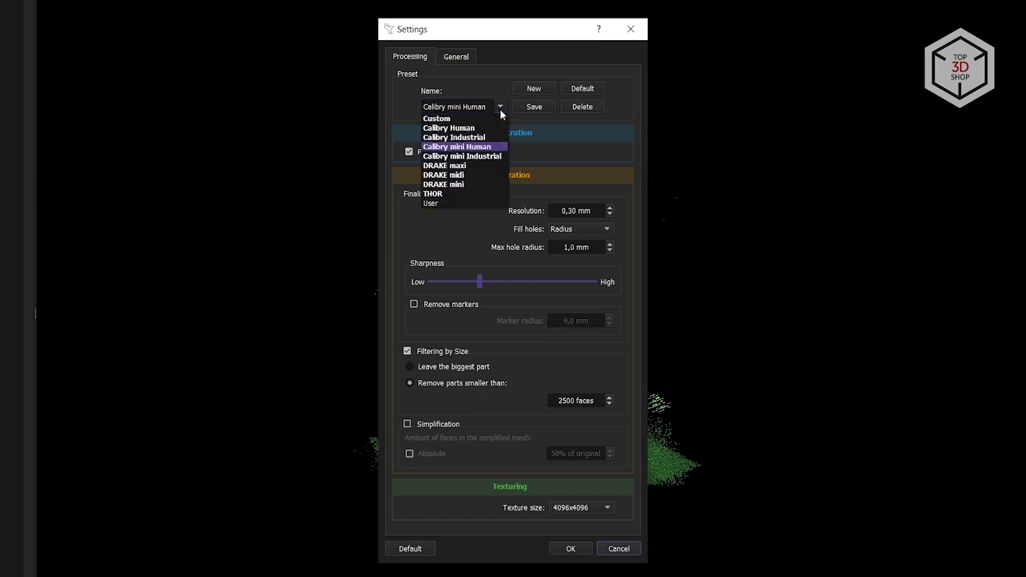
left_click(454, 158)
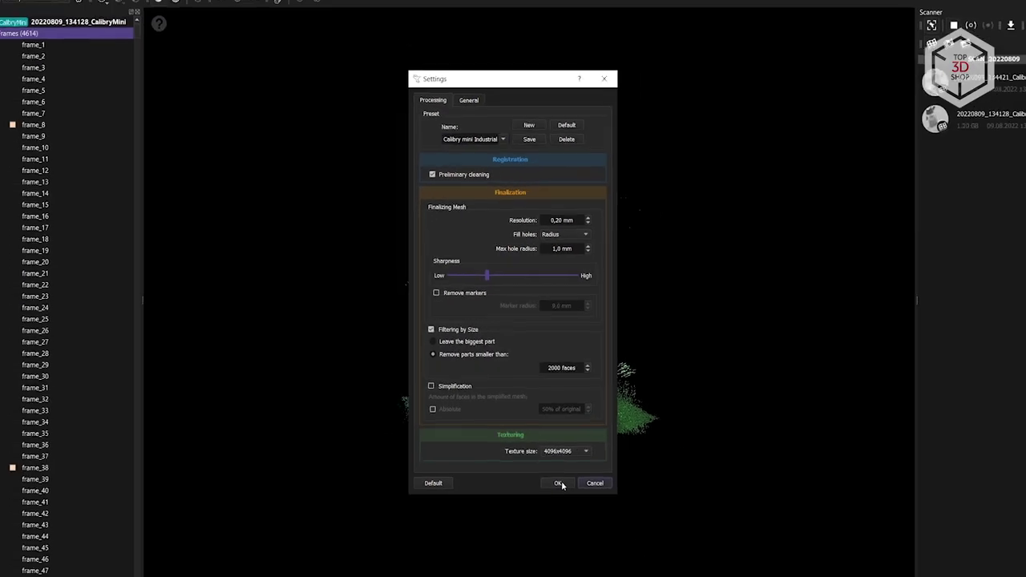
Accept the processing settings and run Registration on the first figurine scan, then inspect the point cloud.
left_click(569, 543)
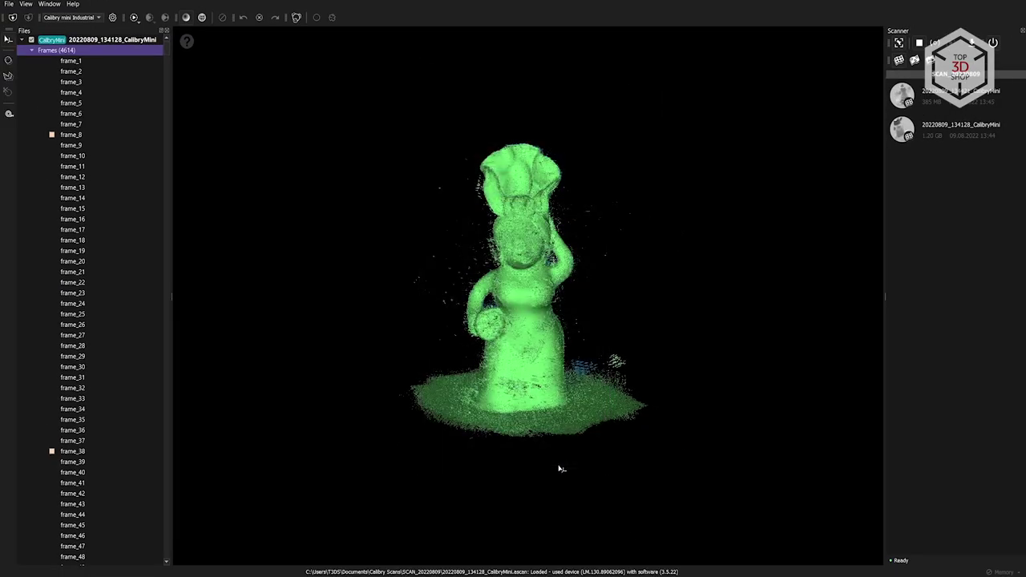
left_click(129, 18)
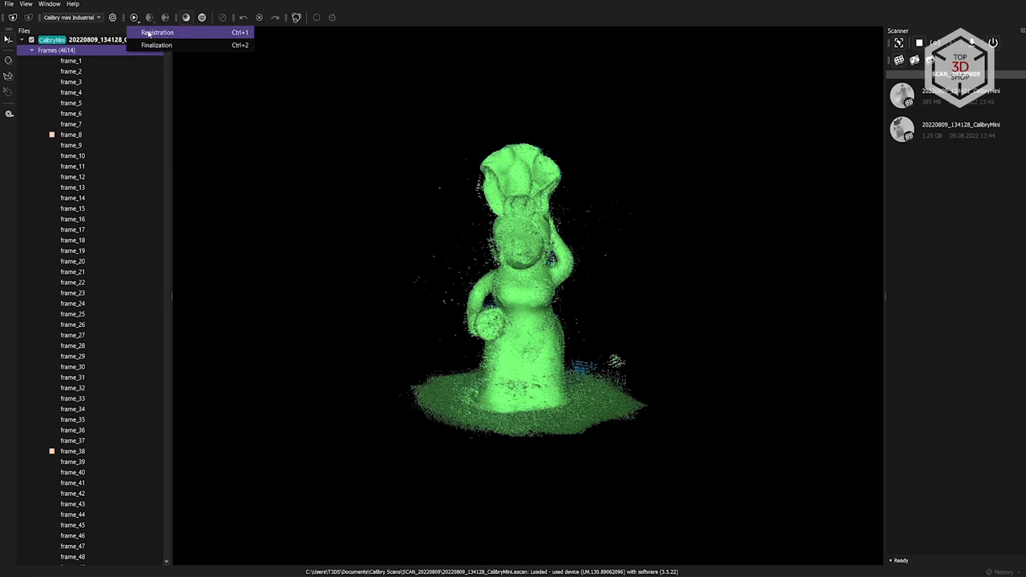
left_click(149, 33)
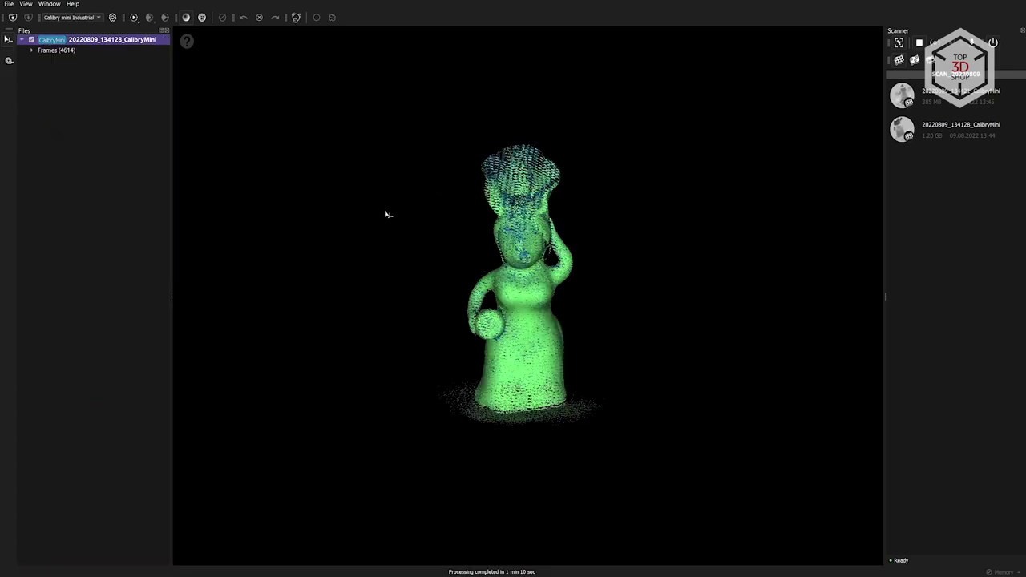
left_click_drag(530, 280, 584, 272)
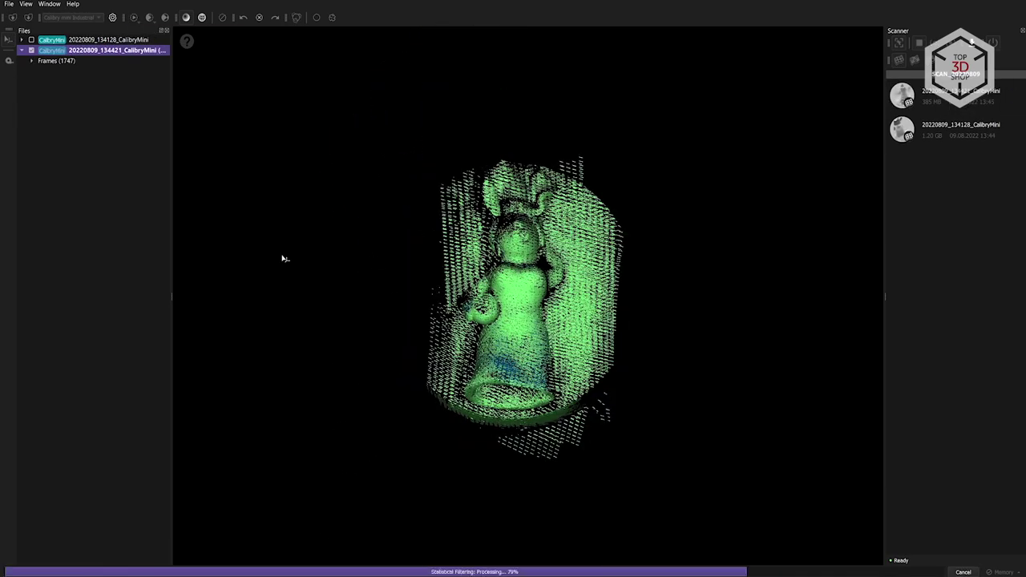
left_click_drag(284, 257, 489, 241)
Select both figurine scans, raise Resolution to 0,30 mm and finalize them into meshes.
left_click(32, 39)
left_click(112, 39, "ctrl")
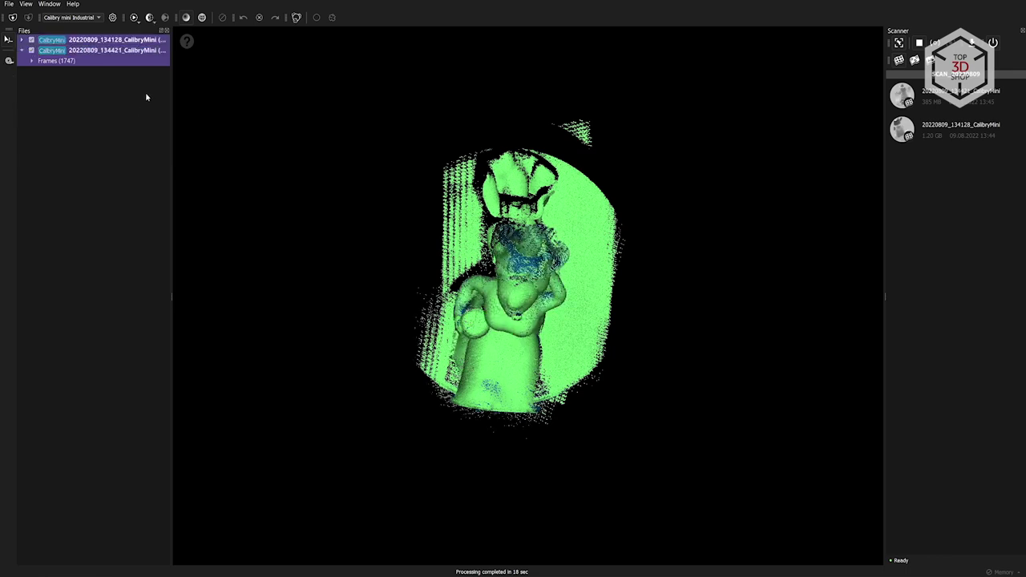
left_click_drag(388, 308, 437, 268)
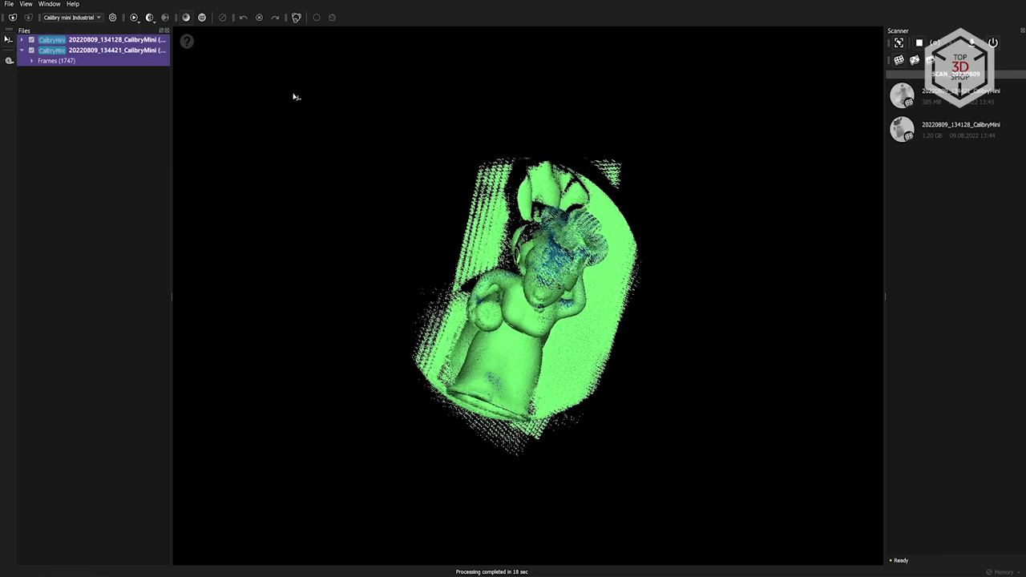
left_click(135, 19)
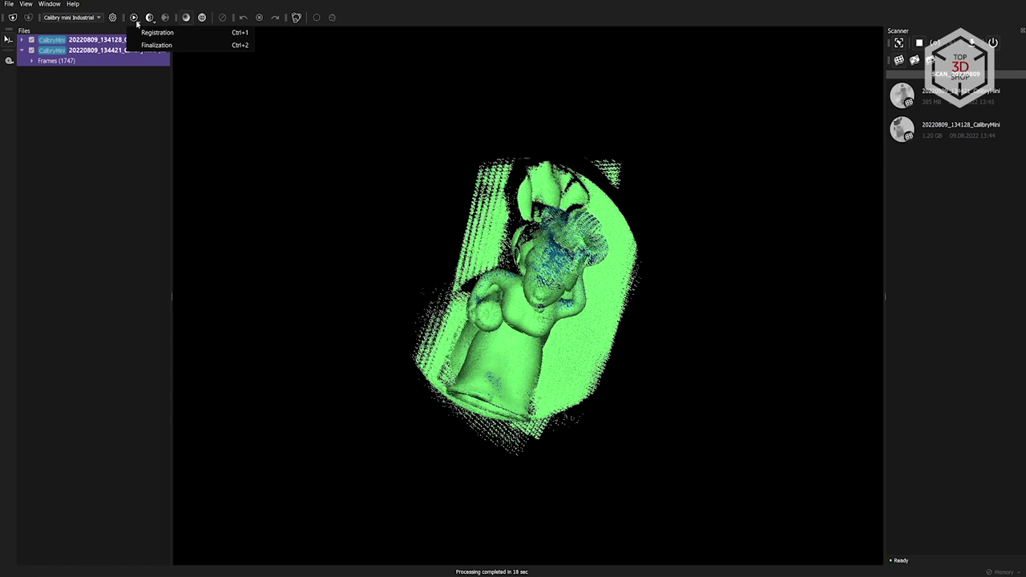
left_click(112, 17)
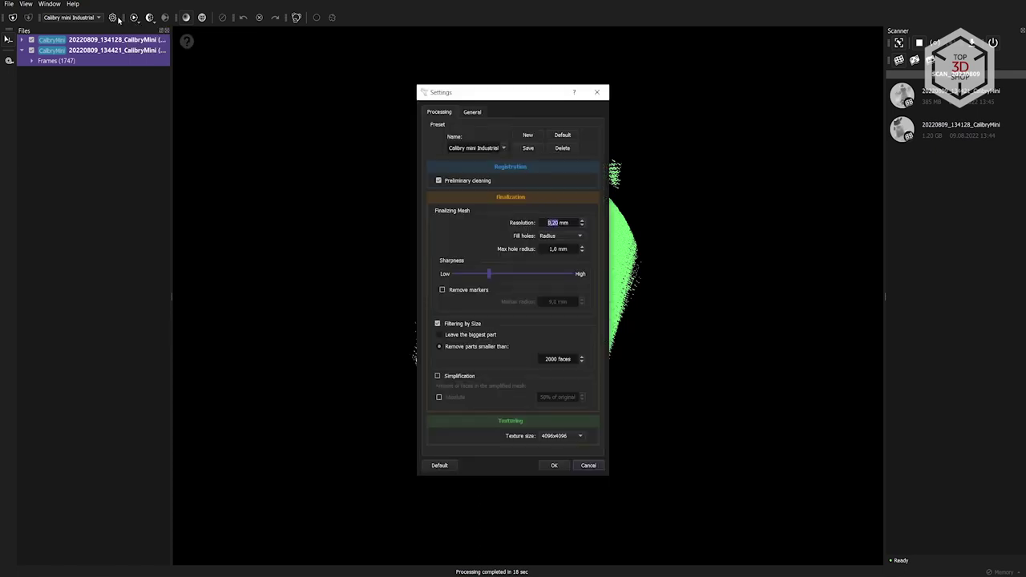
left_click(582, 221)
left_click(554, 466)
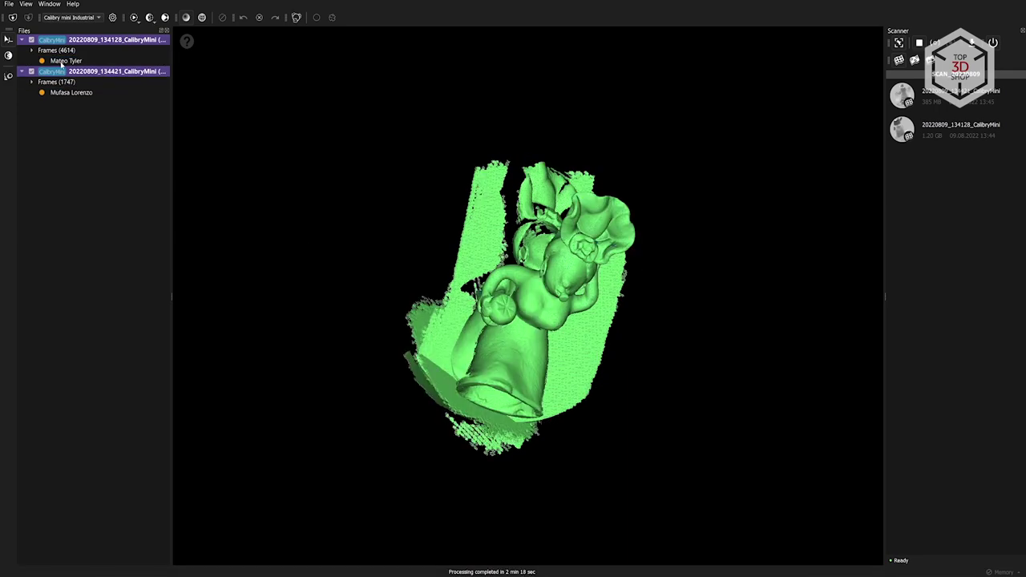
From a side view, brush-select the flat base surface under the figurine mesh.
left_click_drag(580, 400, 601, 405)
scroll(601, 401, "up", 4)
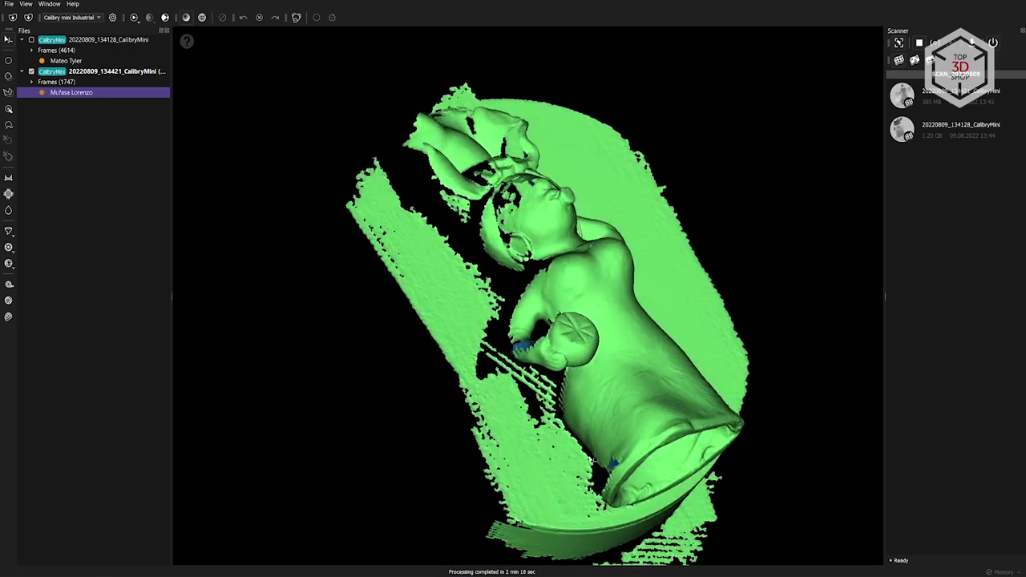
left_click_drag(561, 435, 565, 315)
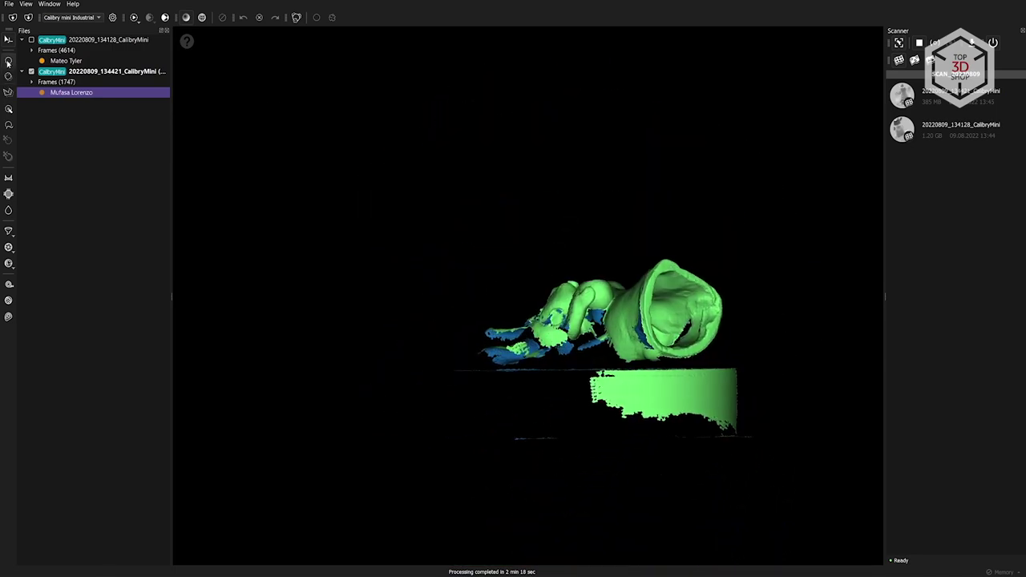
mouse_move(614, 397)
left_mouse_down()
mouse_move(693, 410)
mouse_move(629, 403)
mouse_move(633, 388)
mouse_move(717, 413)
left_mouse_up()
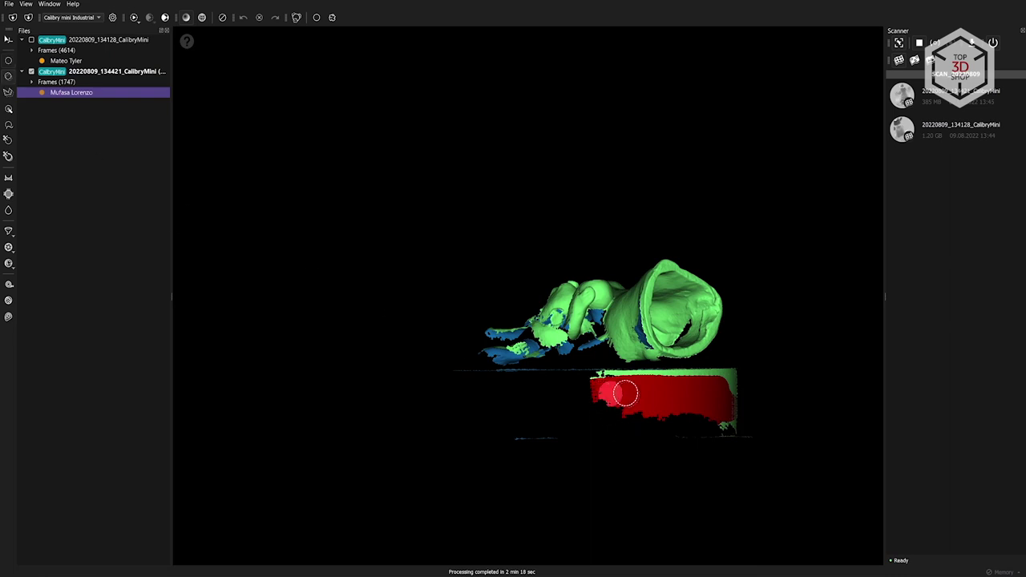
Lasso the support plane beneath the figure with four corners, then show the second mesh.
scroll(541, 443, "up", 2)
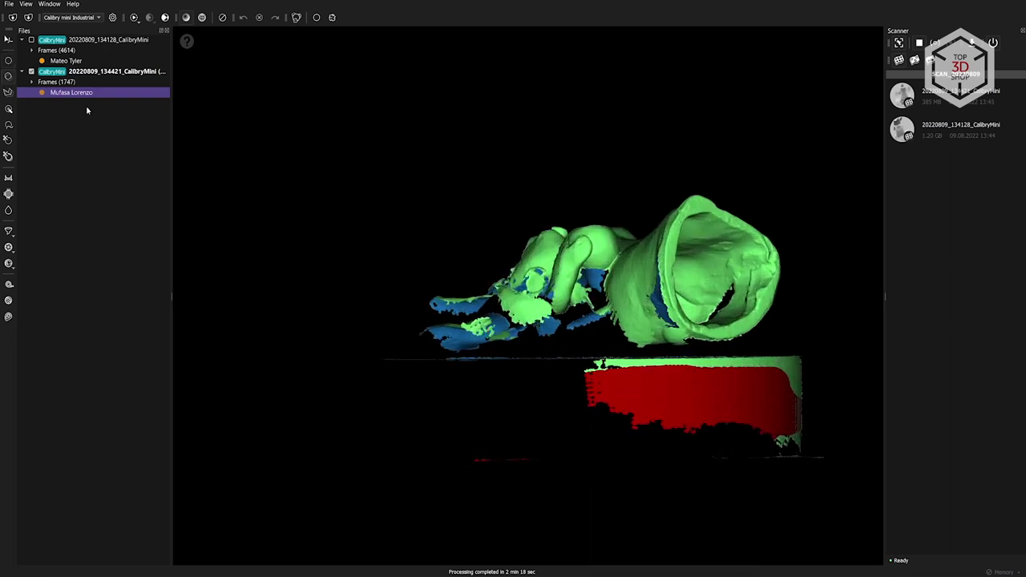
left_click(368, 354)
left_click(319, 465)
left_click(790, 505)
left_click(870, 437)
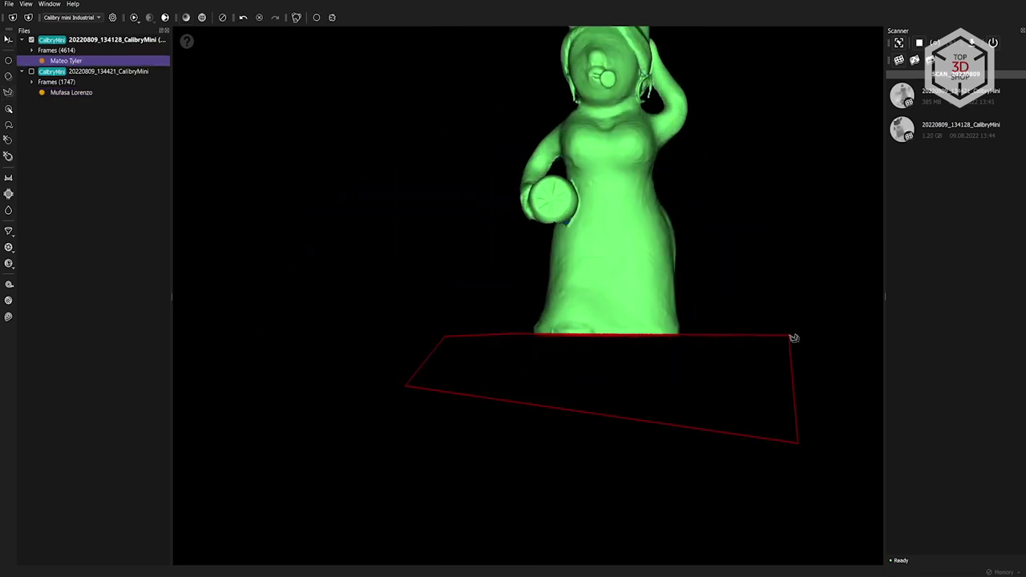
left_click_drag(508, 327, 497, 439)
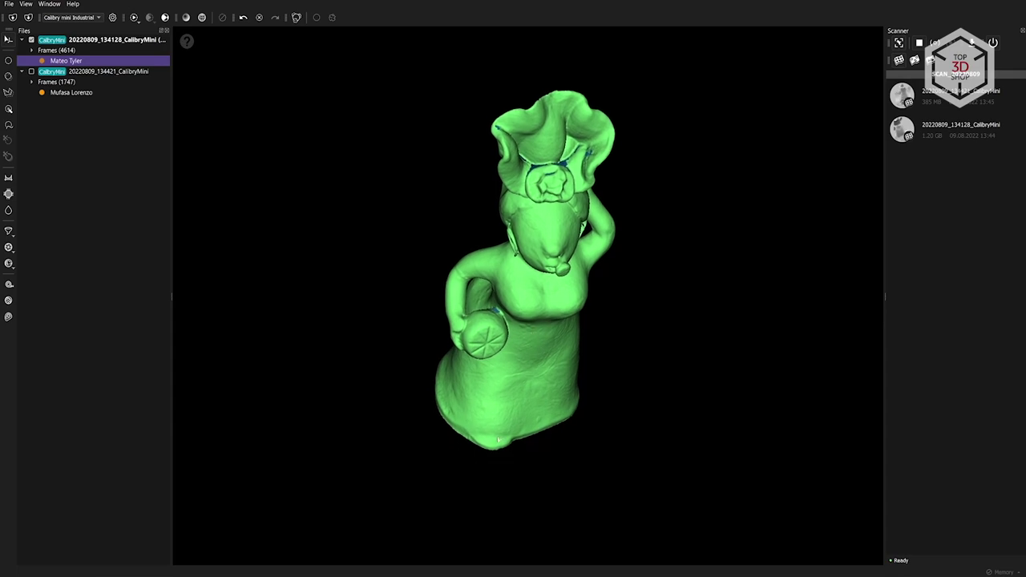
left_click(68, 94)
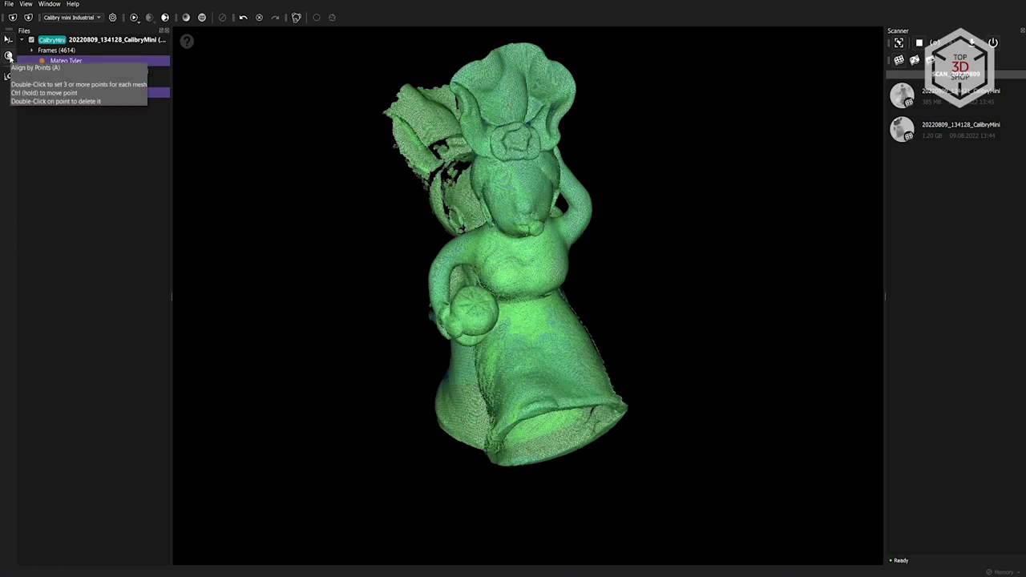
Start Align by Points and check both figurine meshes in the Meshes for Alignment list.
left_click(8, 56)
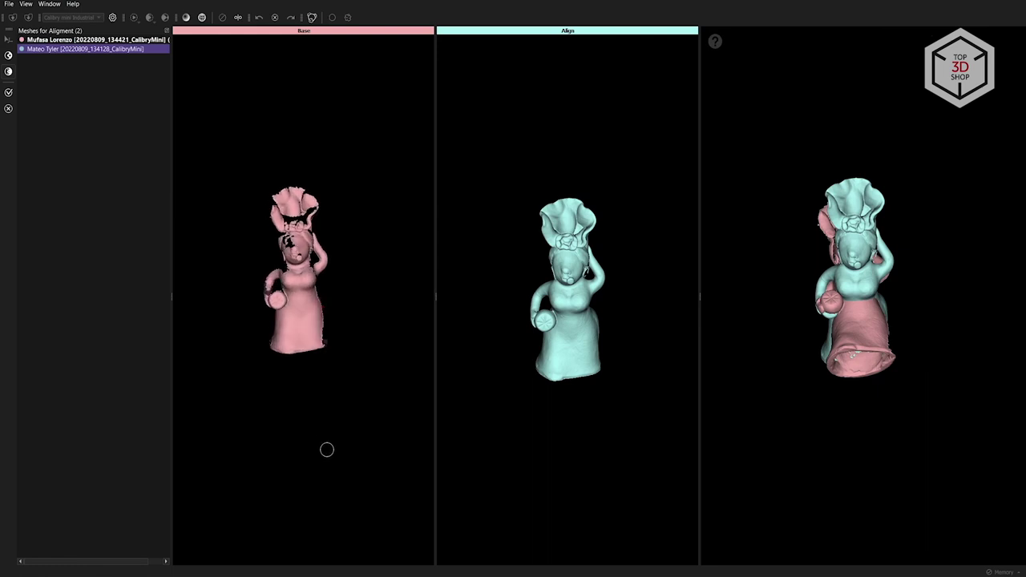
scroll(308, 319, "up", 5)
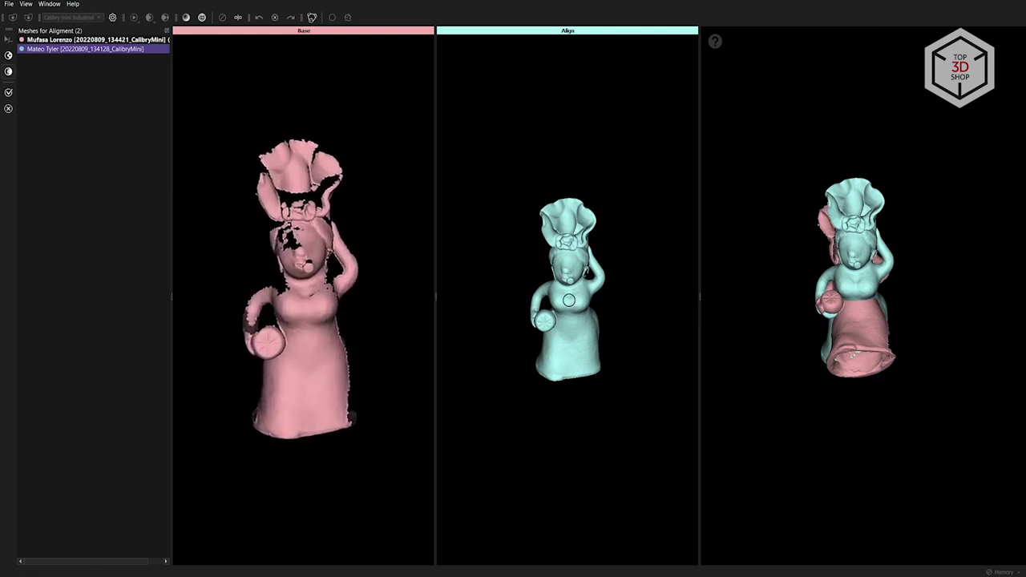
scroll(569, 303, "up", 2)
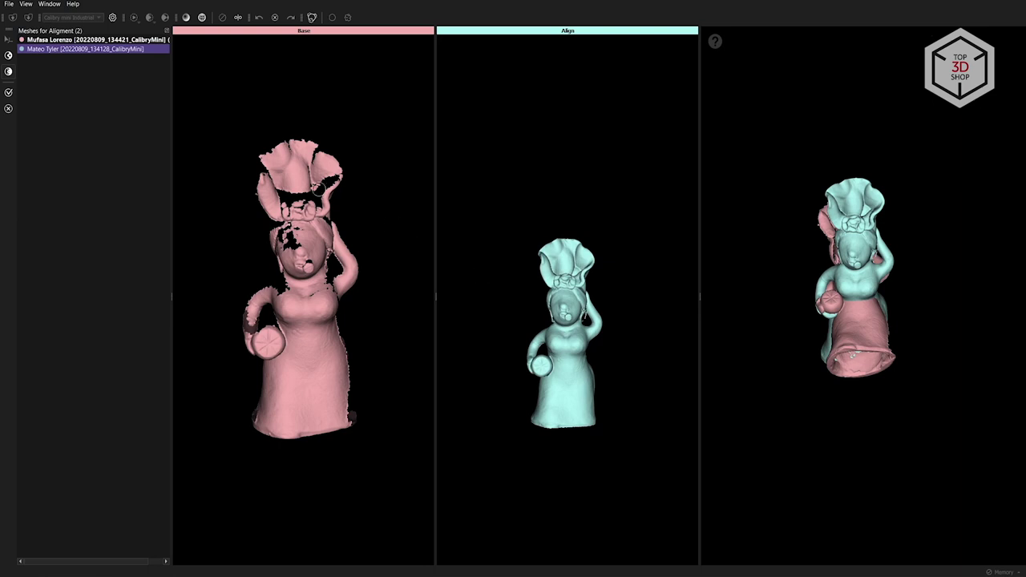
left_click(50, 39)
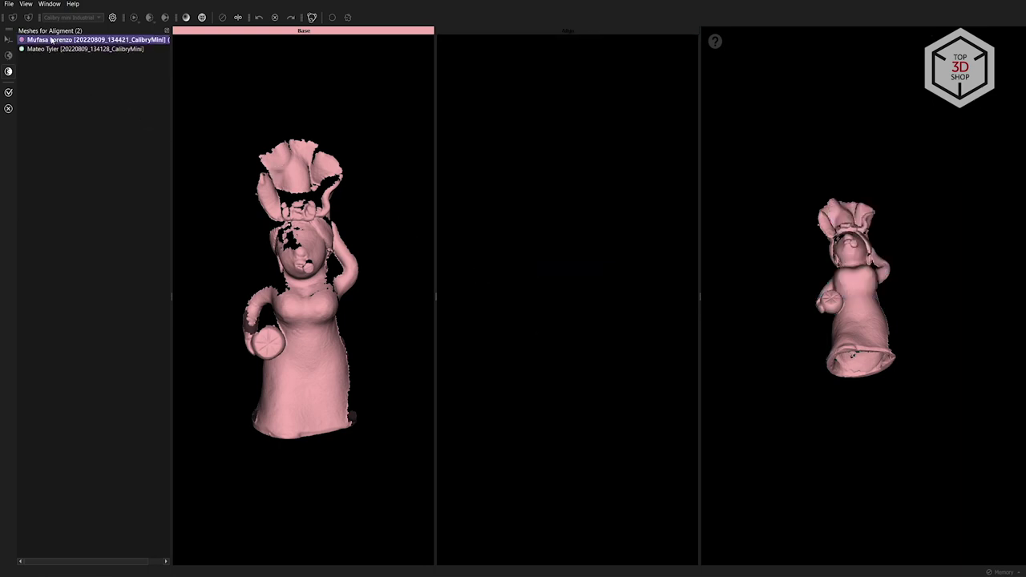
left_click(64, 50)
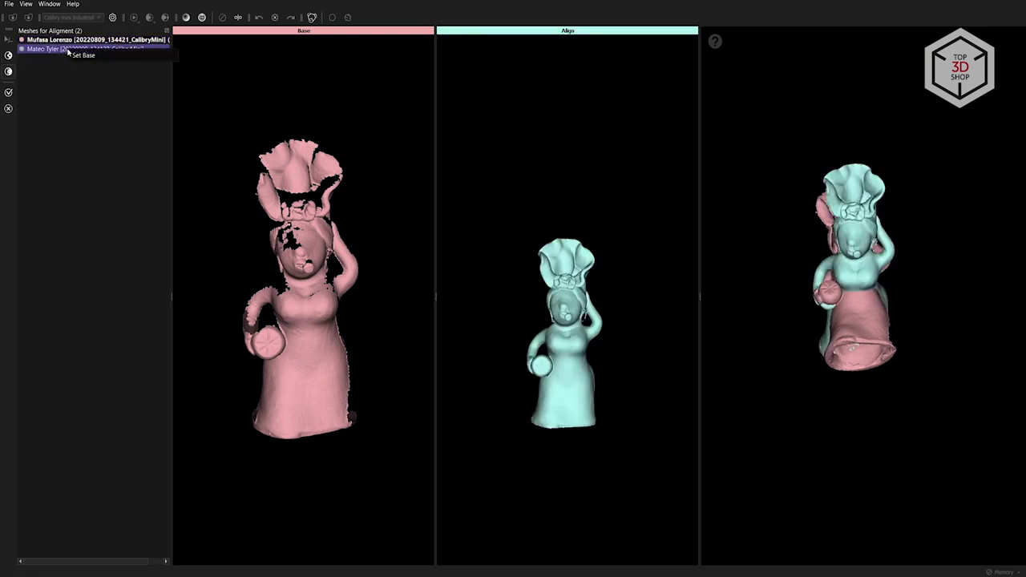
Make the first scan the base, match the chin and ball-centre points, and inspect the merged figurine.
left_click(84, 55)
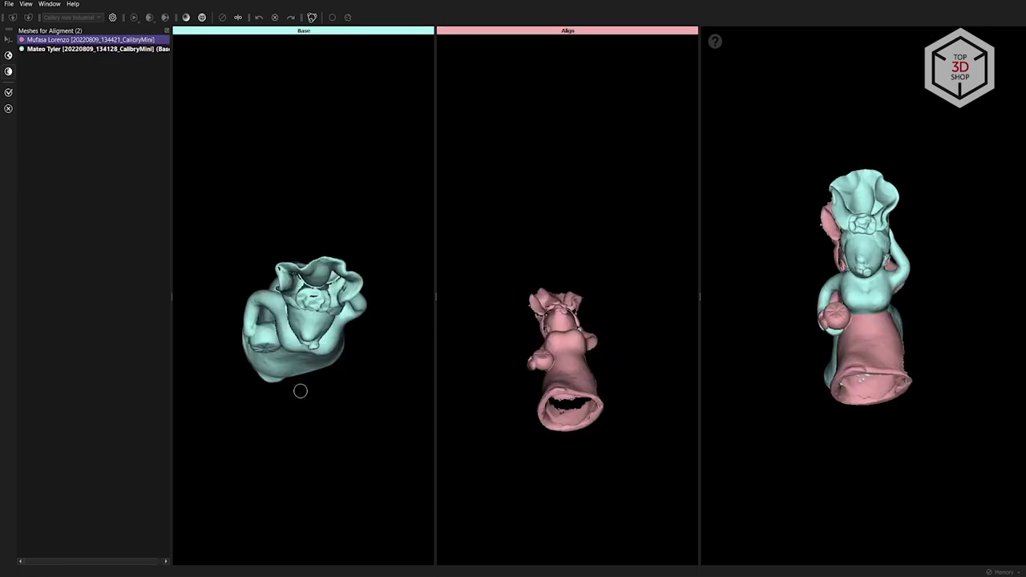
scroll(537, 287, "up", 5)
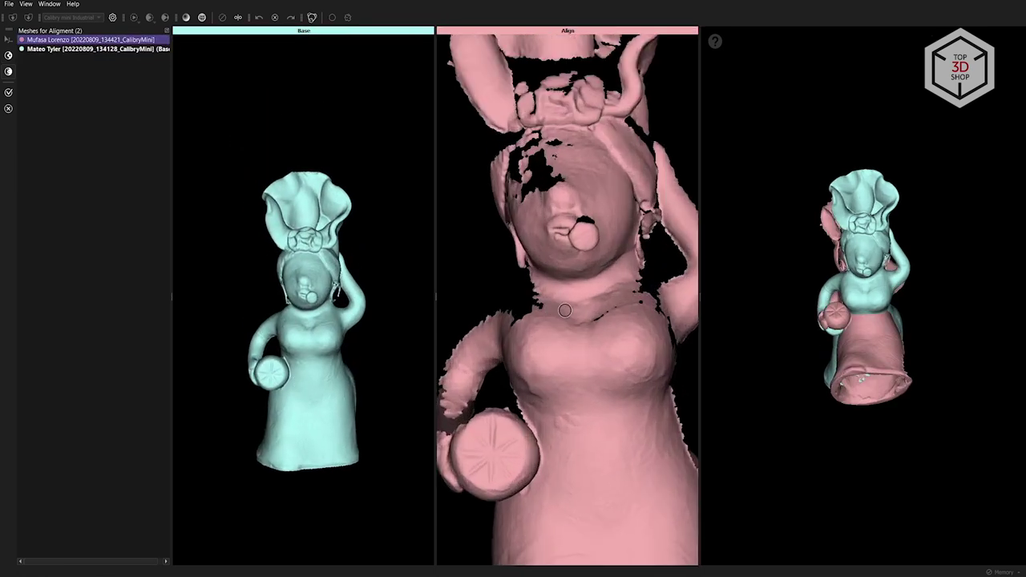
scroll(325, 247, "up", 5)
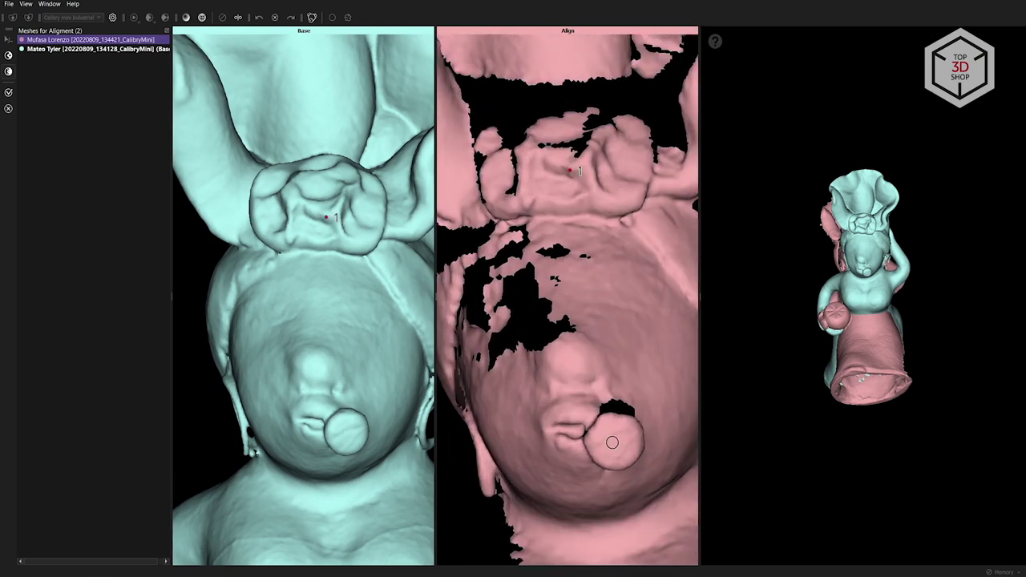
left_click(346, 434)
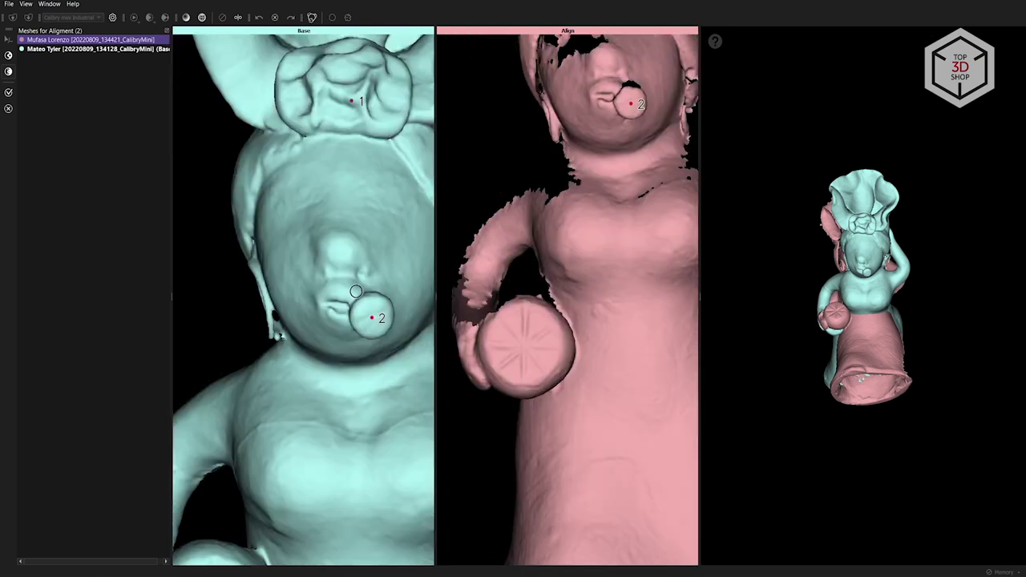
left_click(523, 347)
left_click_drag(825, 377, 881, 270)
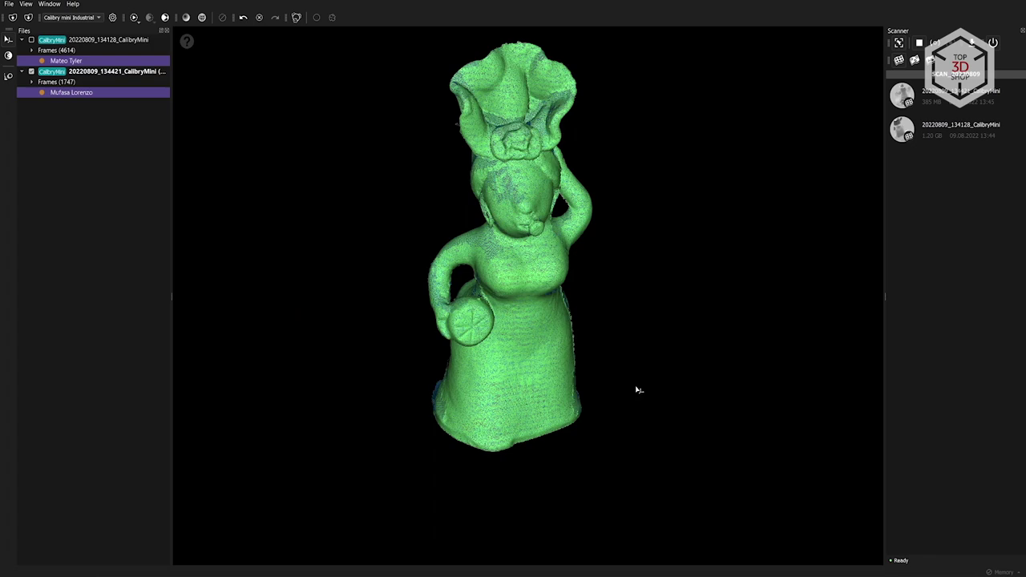
left_click_drag(636, 392, 513, 353)
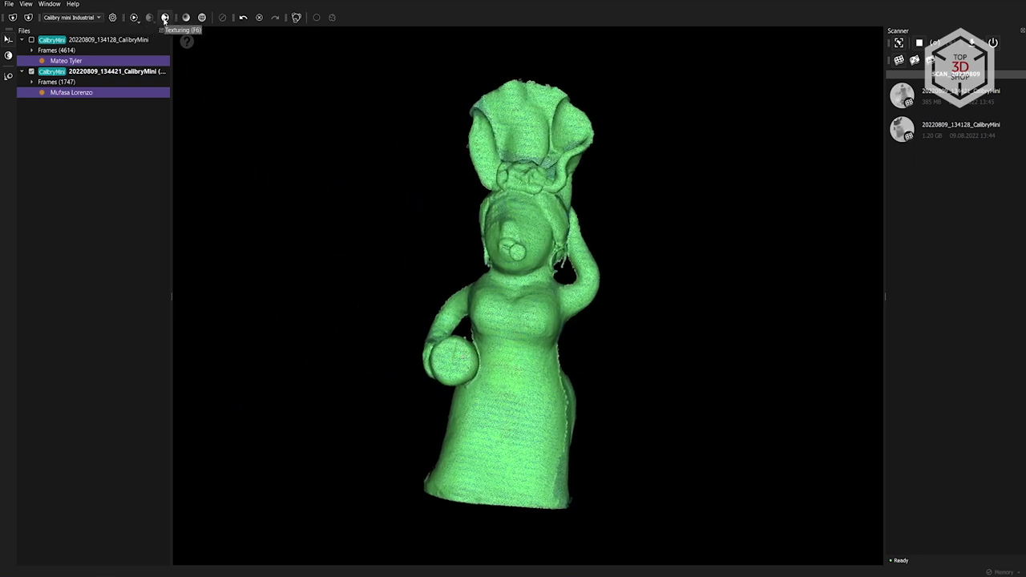
Check both figurine scans and run Multiple Registration on them.
left_click(45, 42)
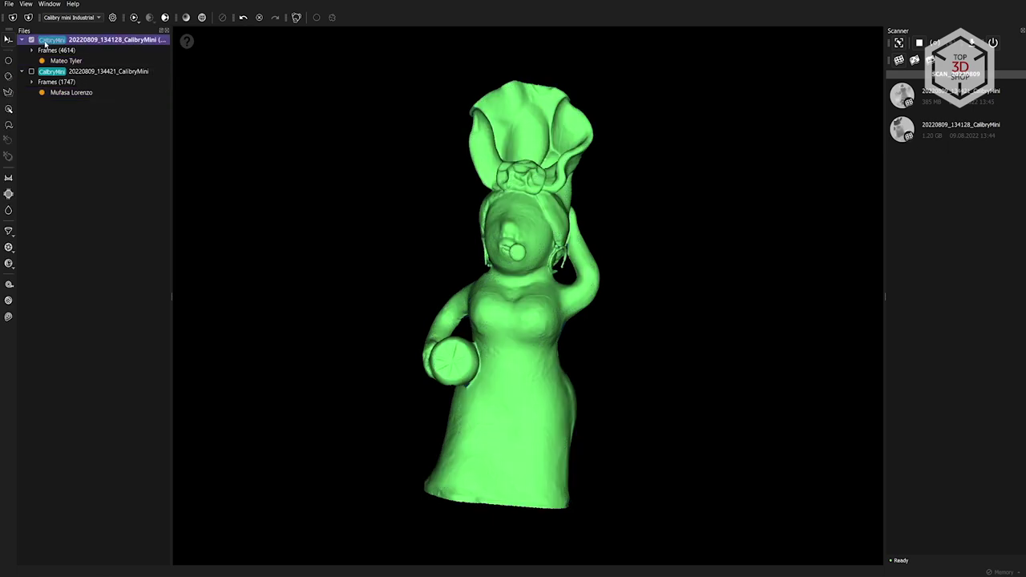
left_click(31, 72)
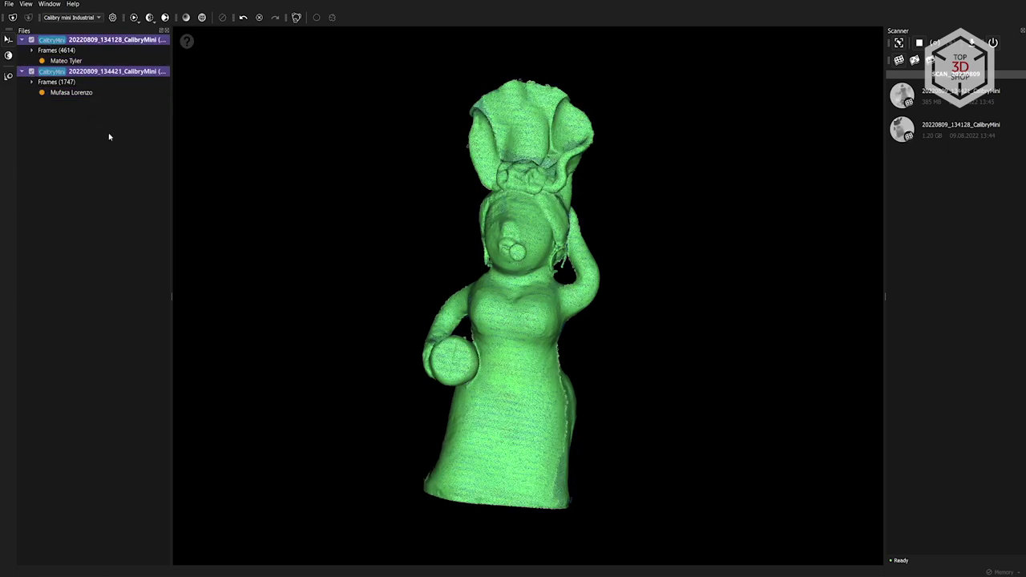
left_click(150, 17)
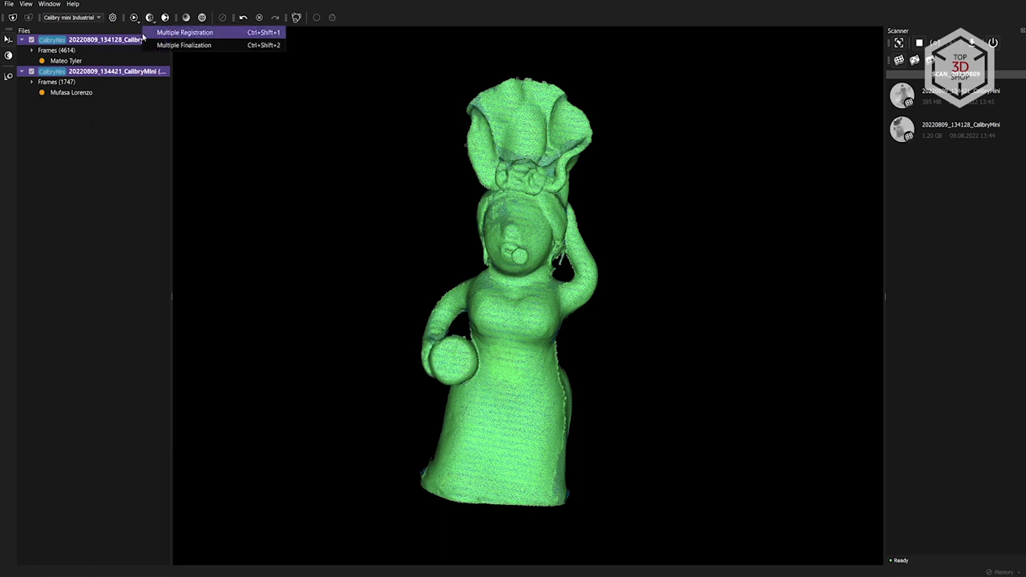
left_click(186, 33)
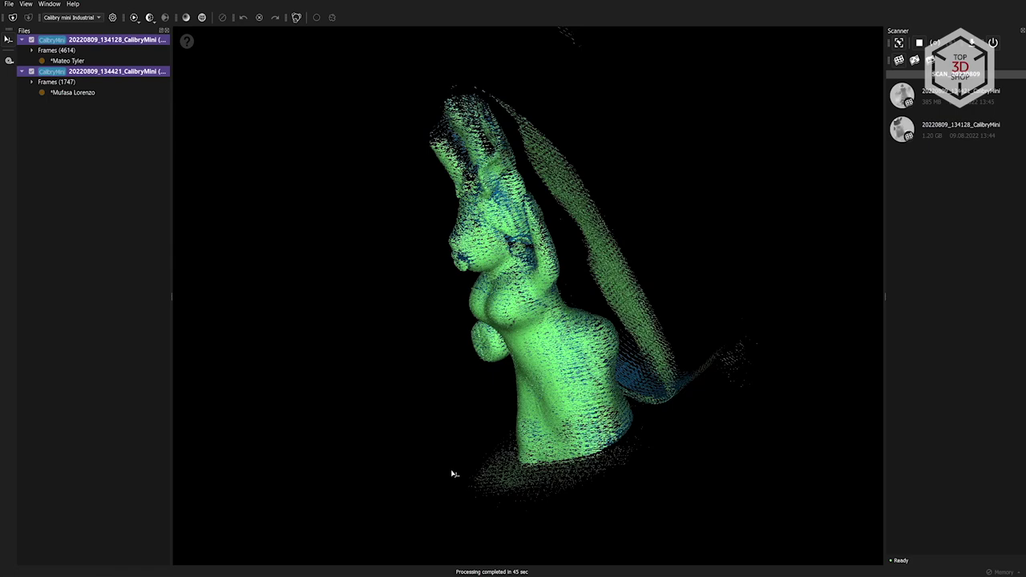
Orbit the registered point cloud to inspect it, then show only the second scan.
left_click_drag(451, 473, 513, 344)
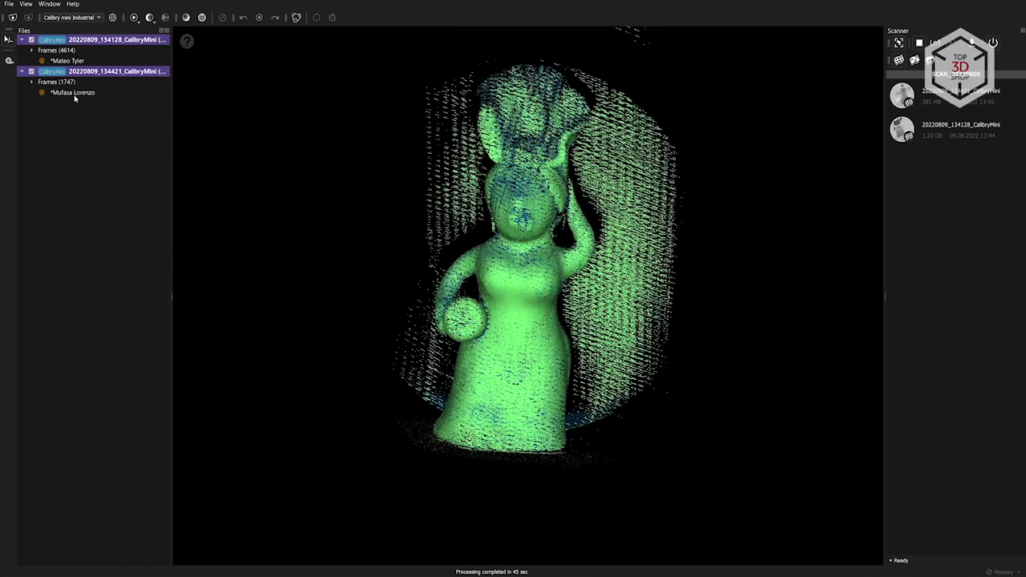
mouse_move(74, 94)
left_click_drag(290, 186, 343, 314)
left_click_drag(399, 351, 438, 354)
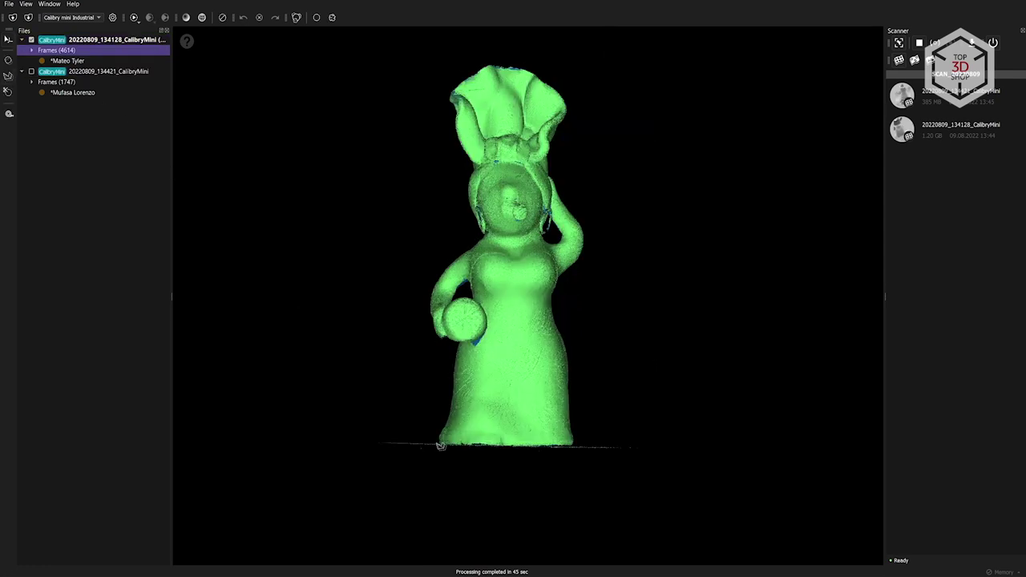
left_click(57, 82)
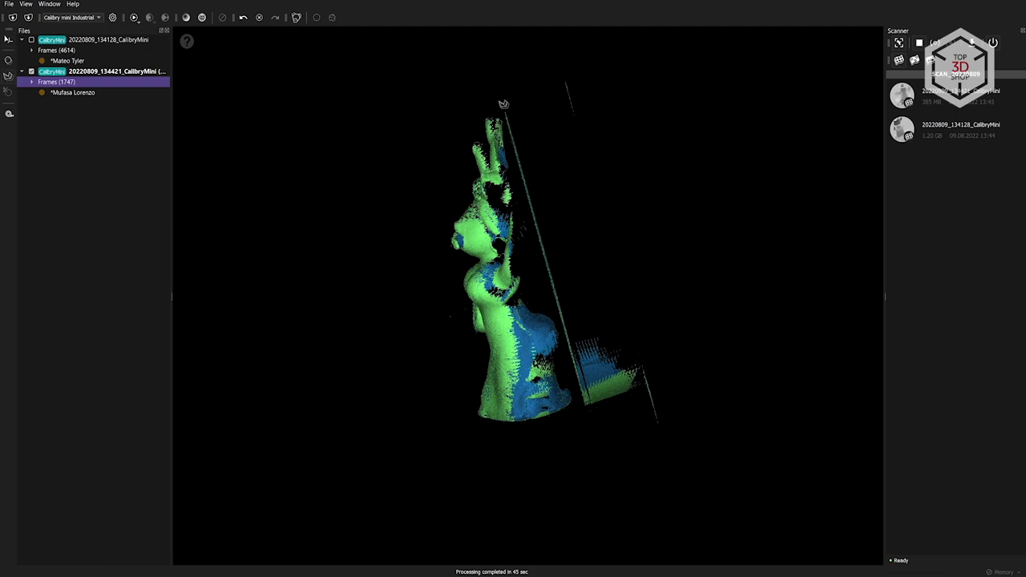
Lasso away stray points, run Multiple Finalization on both scans, and view the combined Result mesh.
left_click_drag(499, 104, 612, 508)
left_click(32, 39)
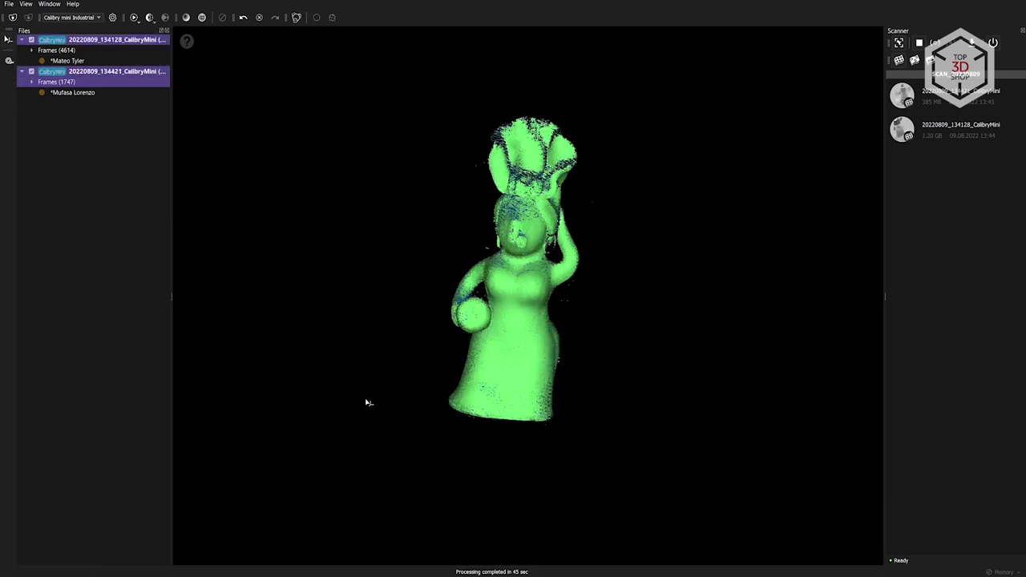
left_click_drag(366, 403, 582, 271)
left_click(149, 17)
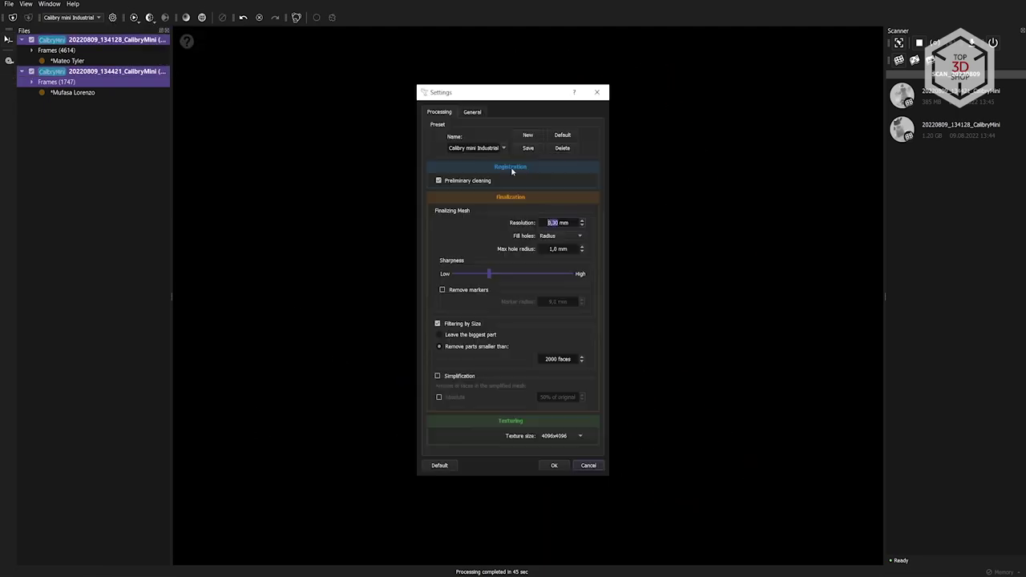
left_click(554, 465)
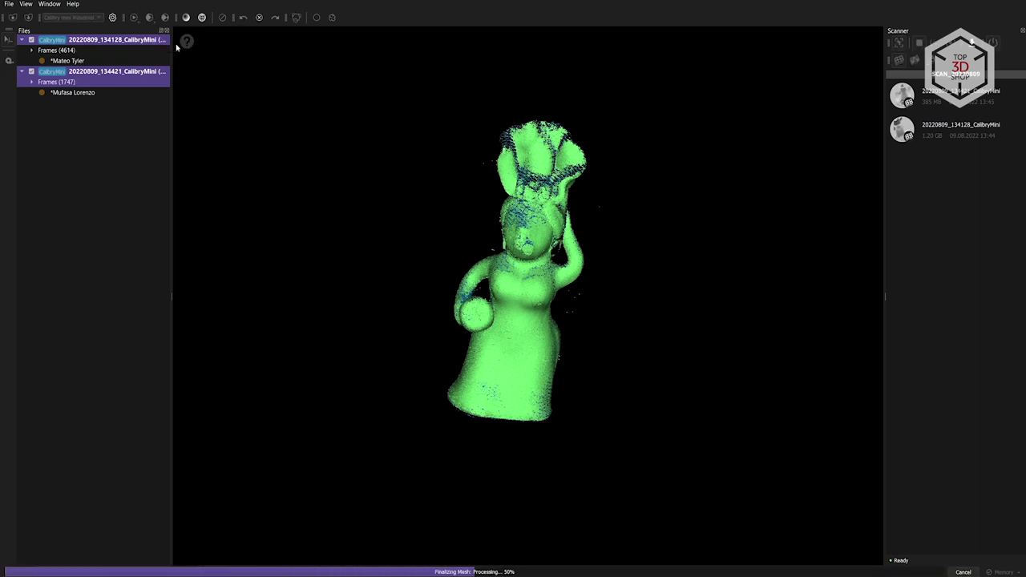
left_click(30, 103)
left_click_drag(569, 374, 589, 344)
Fill the detected holes in the figurine Result mesh.
scroll(590, 345, "up", 5)
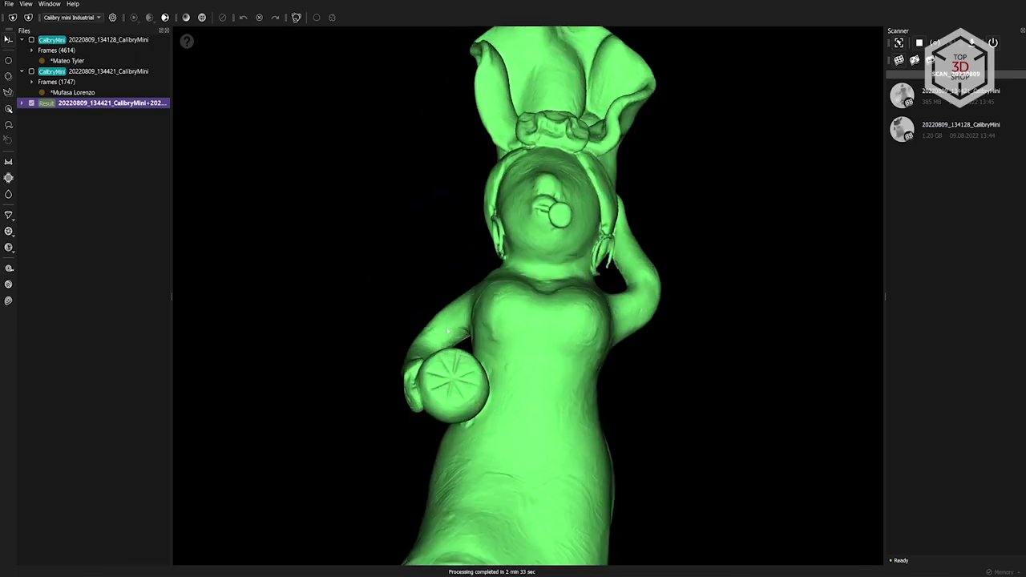
left_click(8, 162)
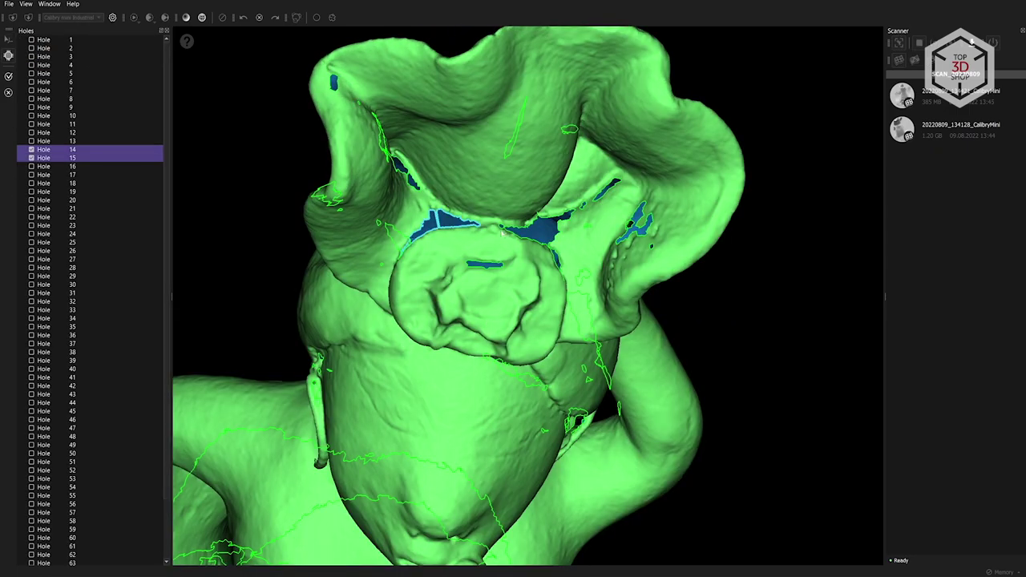
left_click(8, 77)
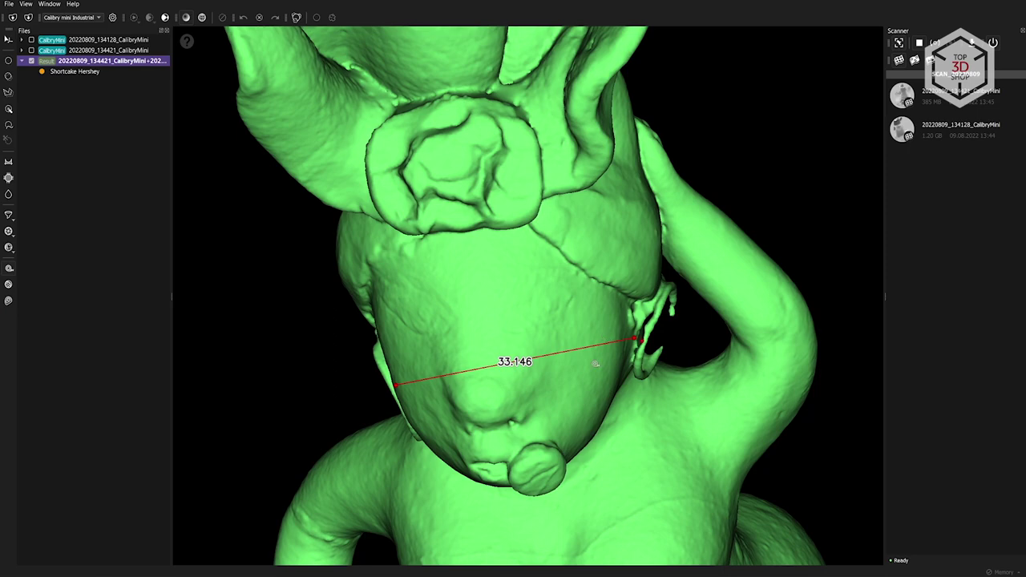
Define a section plane through the model and start colour texture generation.
left_click(8, 283)
left_click(93, 62)
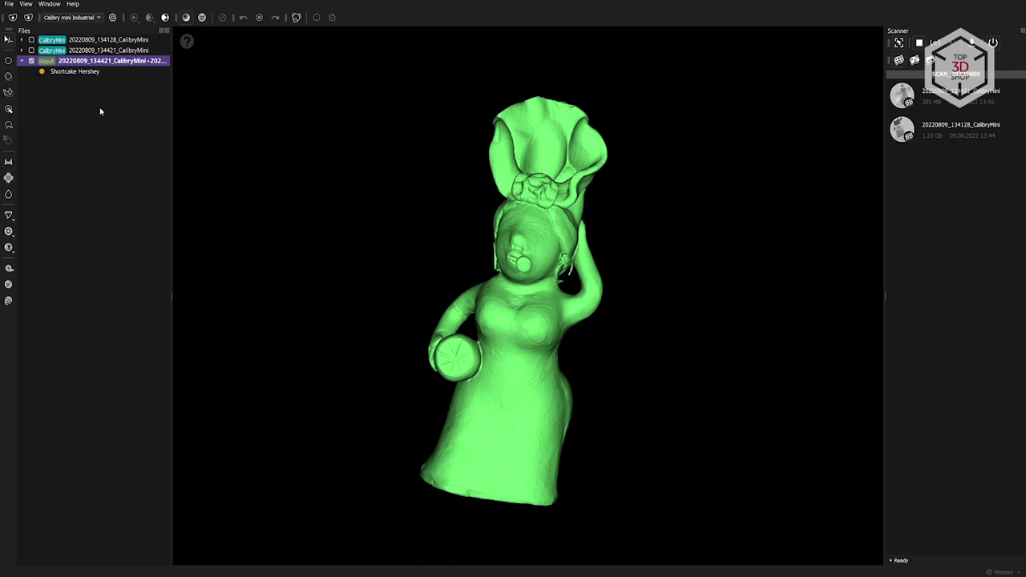
left_click(165, 18)
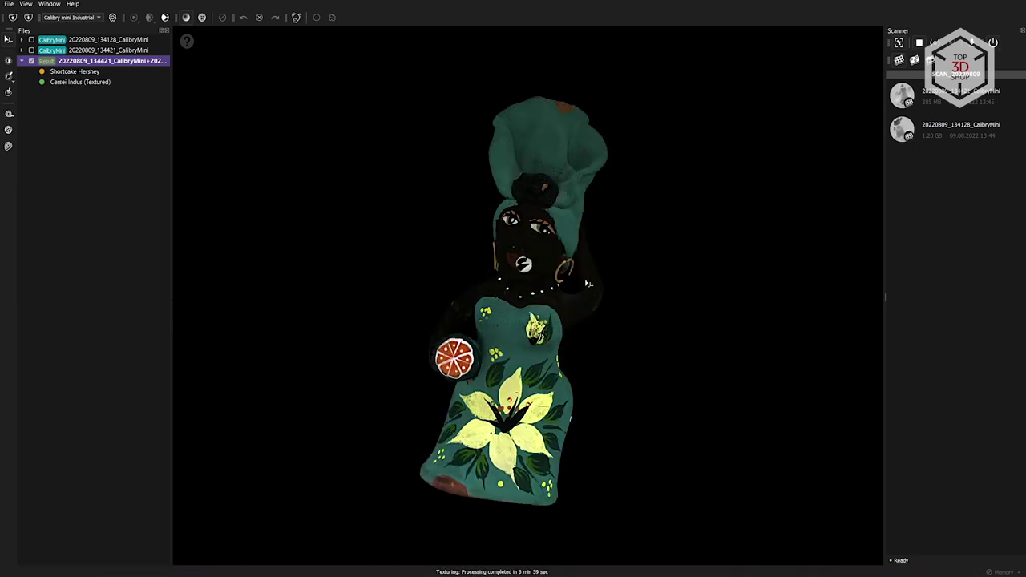
Orbit the textured figurine and adjust its texture to brightness 39 and contrast 23.
left_click_drag(588, 284, 462, 342)
left_click(8, 61)
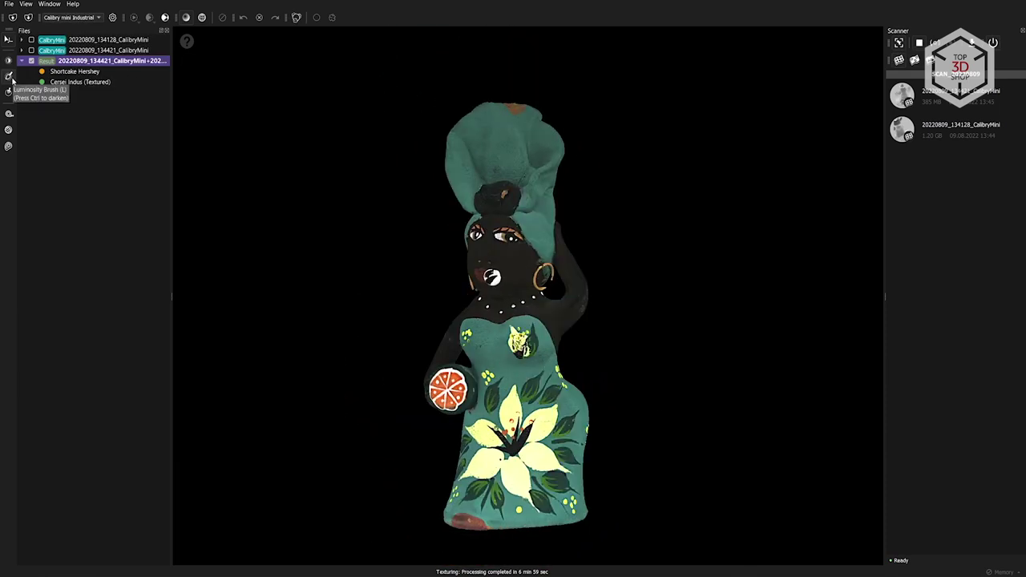
left_click(8, 75)
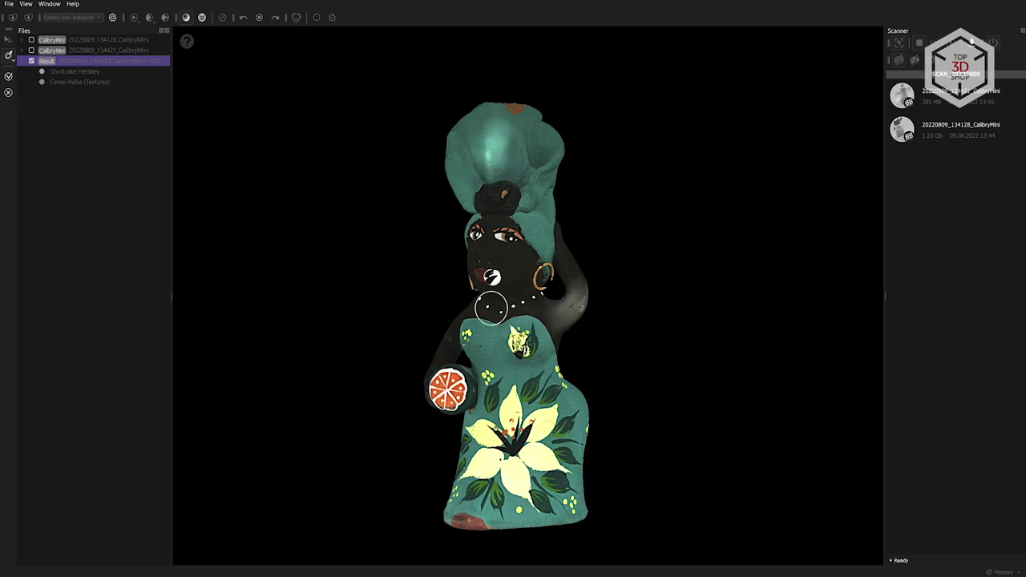
Inspect the textured figurine's head and upper body, then open the Textured model's context menu.
scroll(481, 337, "up", 5)
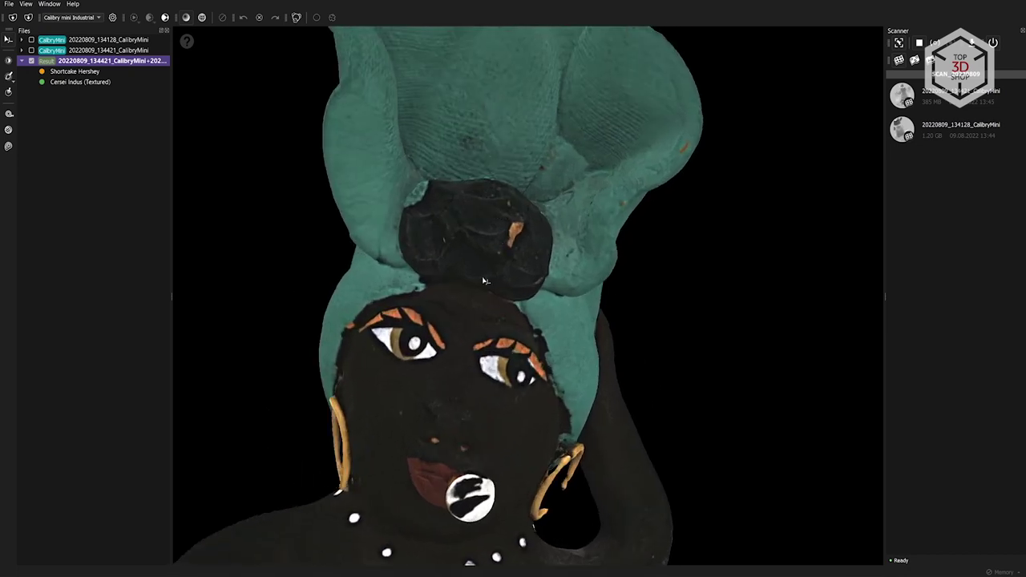
left_click_drag(485, 280, 711, 411)
scroll(517, 369, "down", 5)
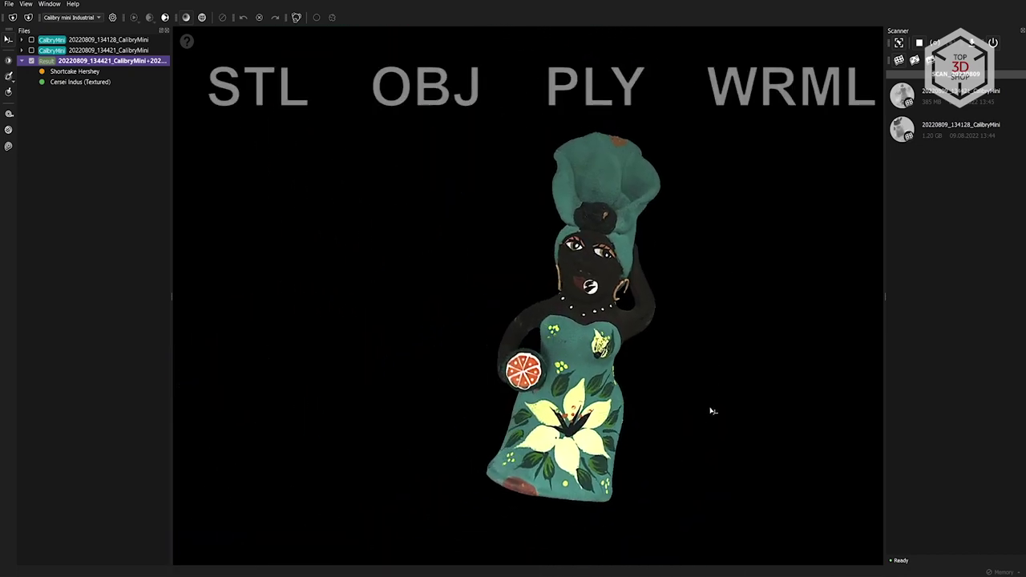
left_click(75, 82)
right_click(73, 84)
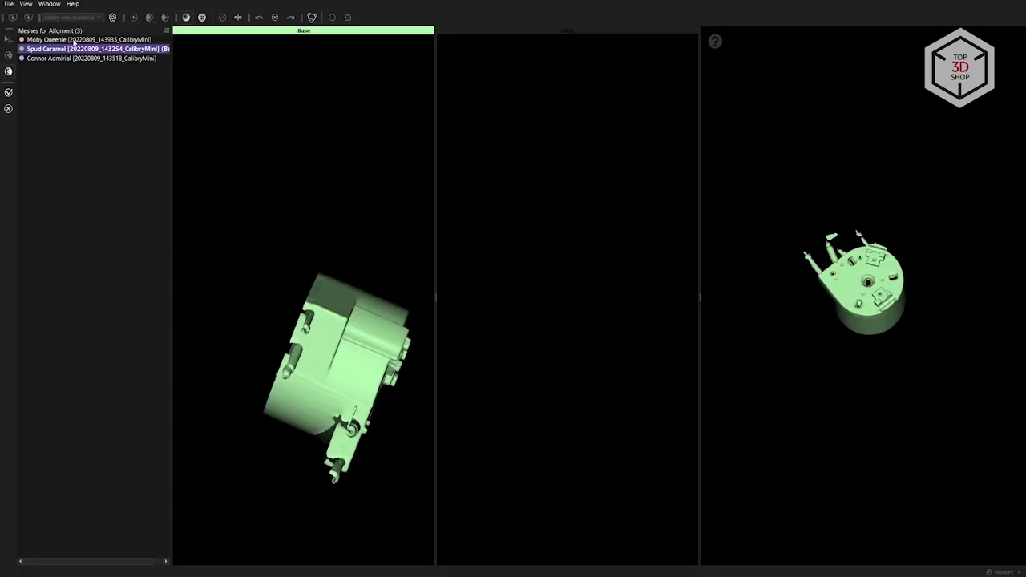
Mark the first matching point on the Align scan and orient both heater-part scans alike.
scroll(543, 379, "up", 8)
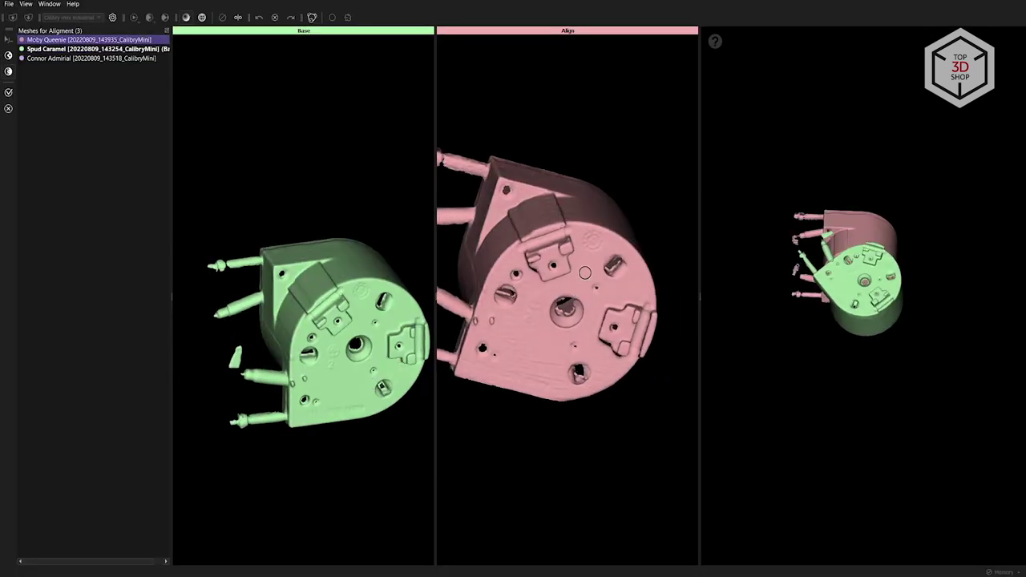
scroll(300, 190, "up", 5)
left_click(595, 228)
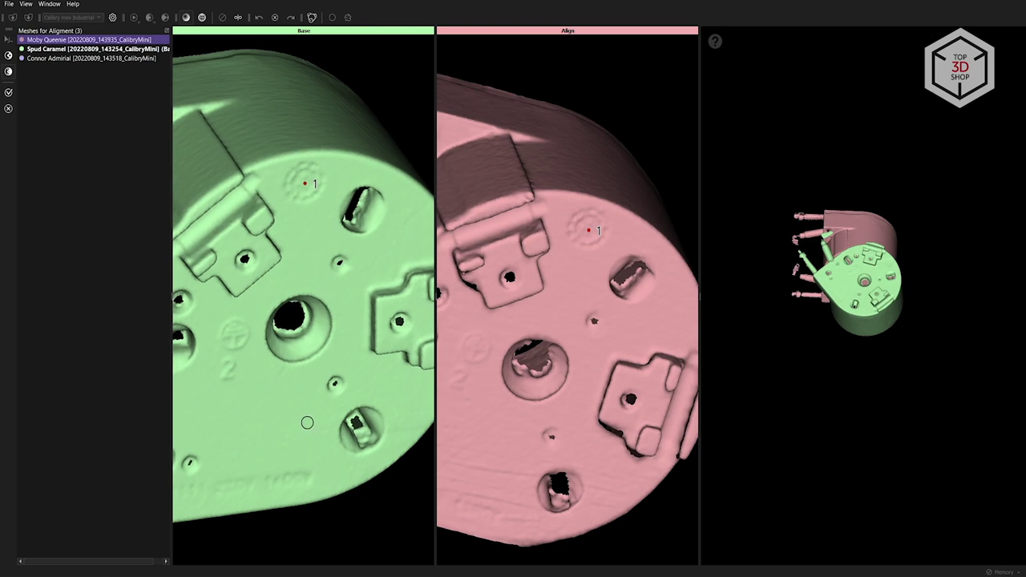
left_click_drag(520, 439, 449, 336)
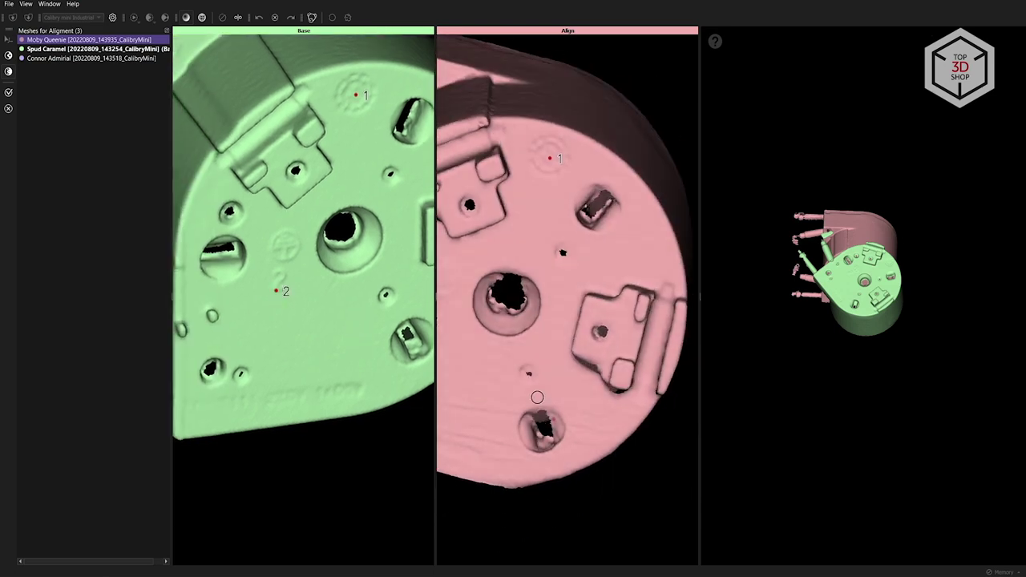
left_click_drag(377, 241, 323, 287)
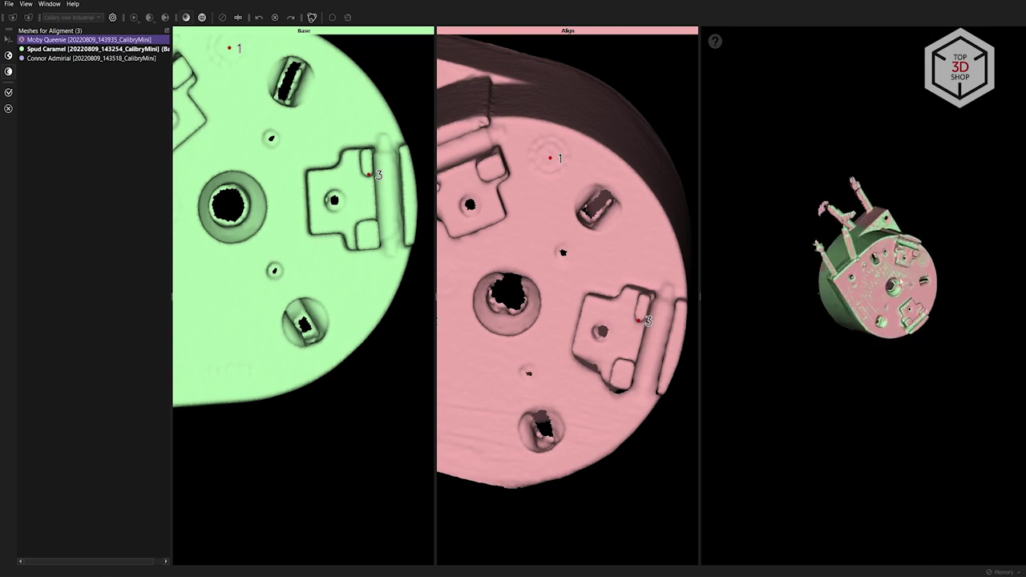
left_click_drag(922, 353, 842, 365)
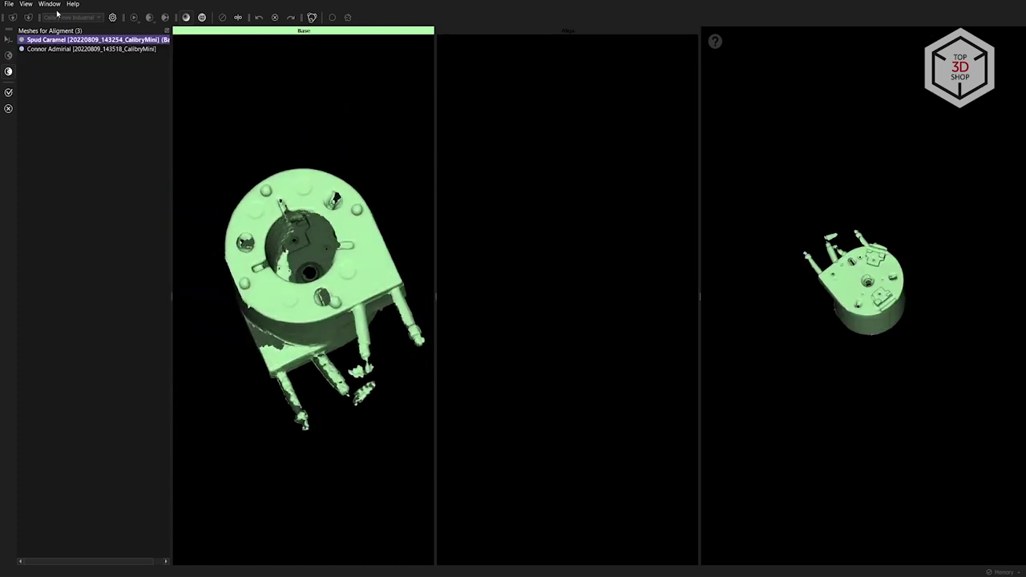
scroll(277, 249, "up", 2)
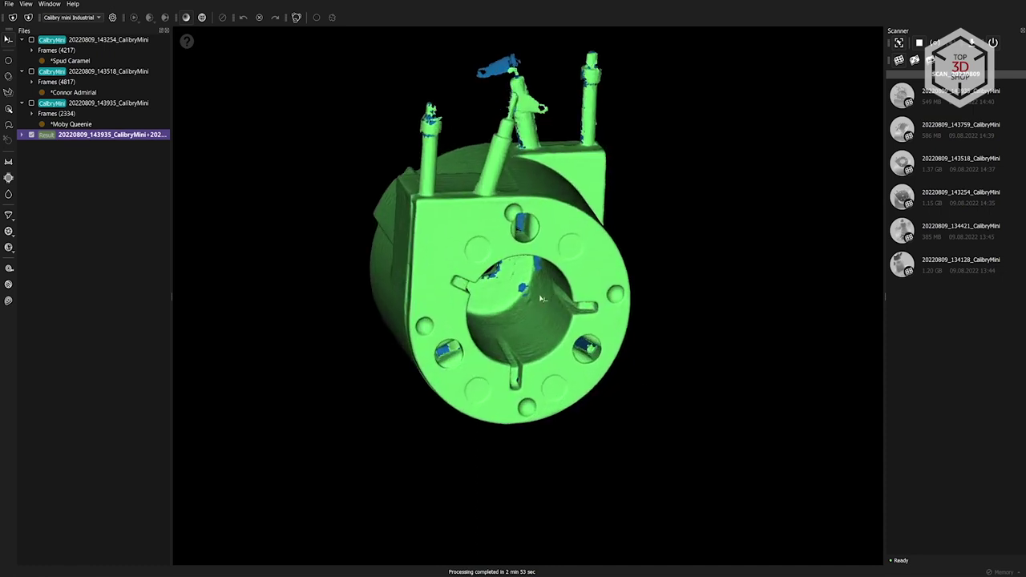
scroll(567, 383, "up", 3)
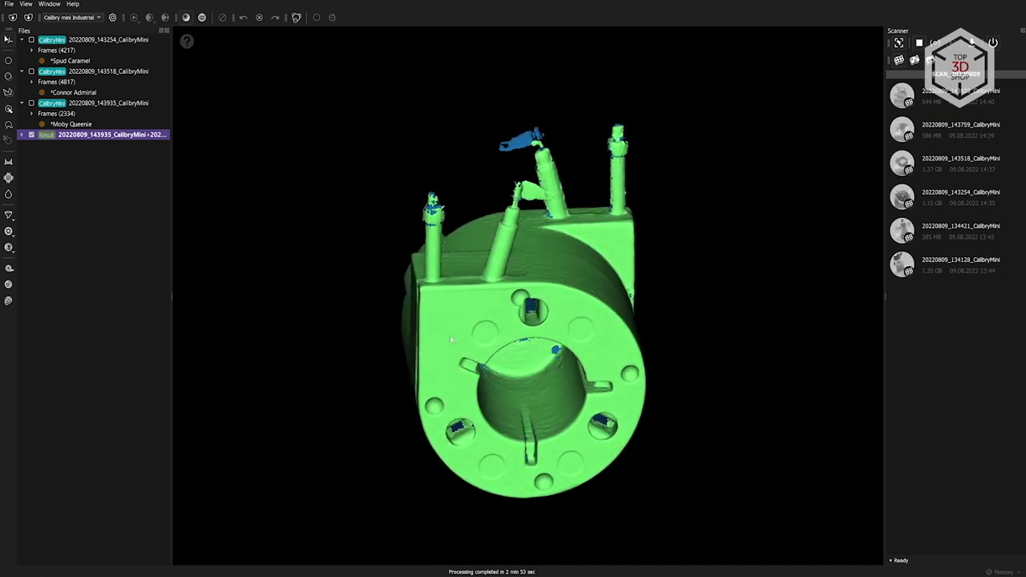
left_click_drag(513, 311, 505, 345)
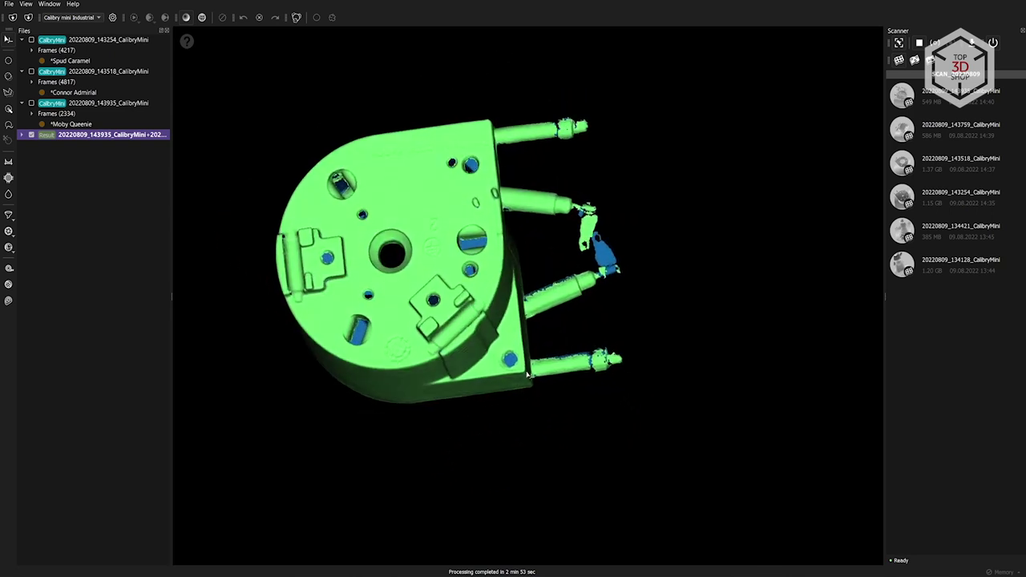
left_click_drag(503, 403, 407, 293)
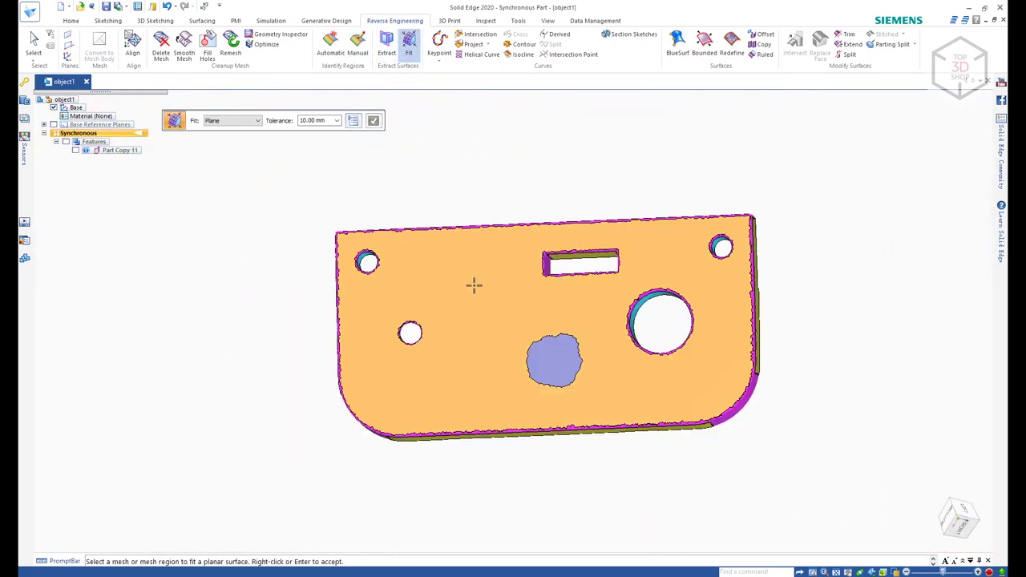
Select a mesh region on the scanned part to fit a plane to.
left_click(474, 284)
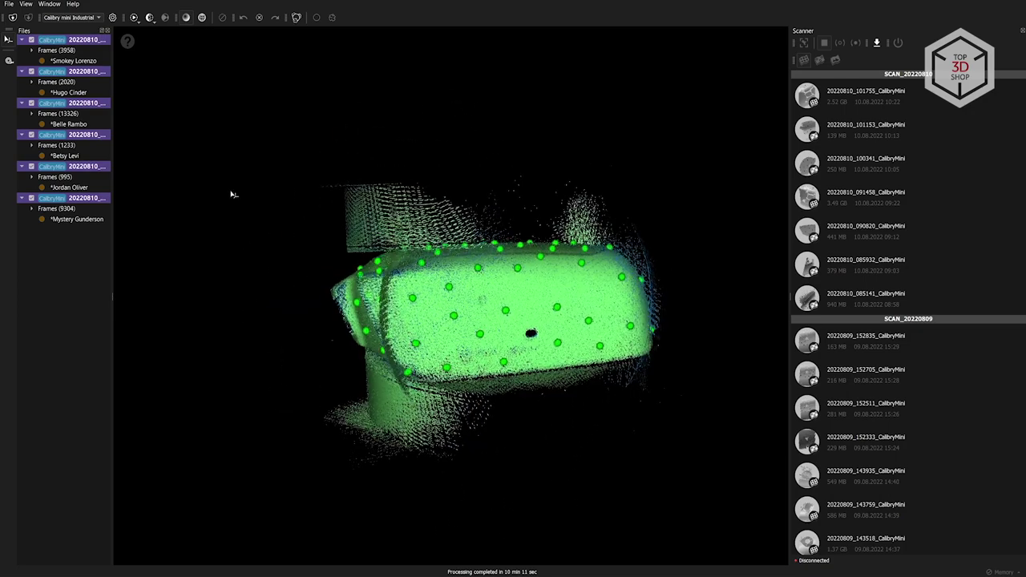
In the first scan's frames, select the housing's top surface points and set them as Object.
left_click(72, 50)
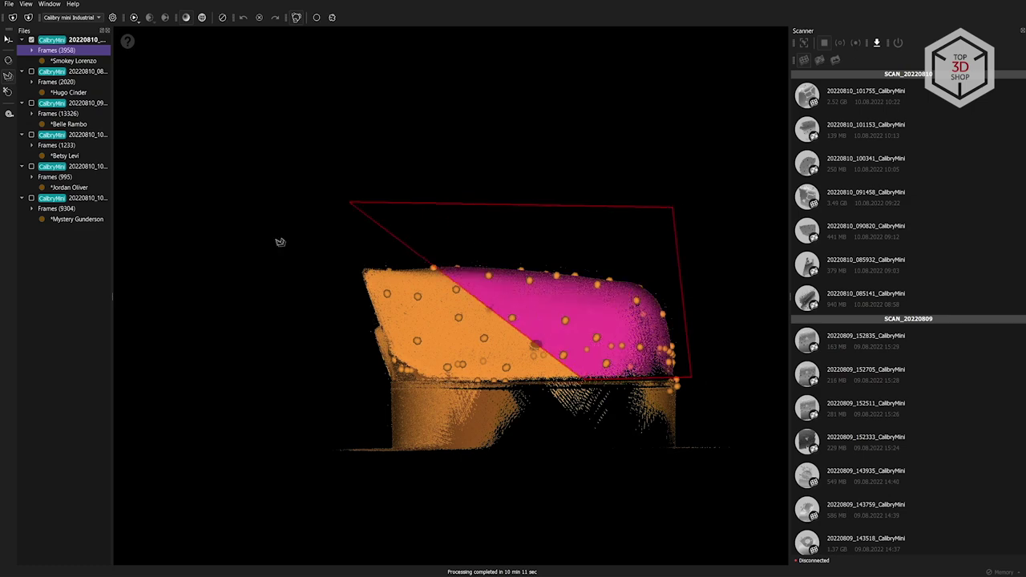
left_click_drag(279, 242, 414, 311)
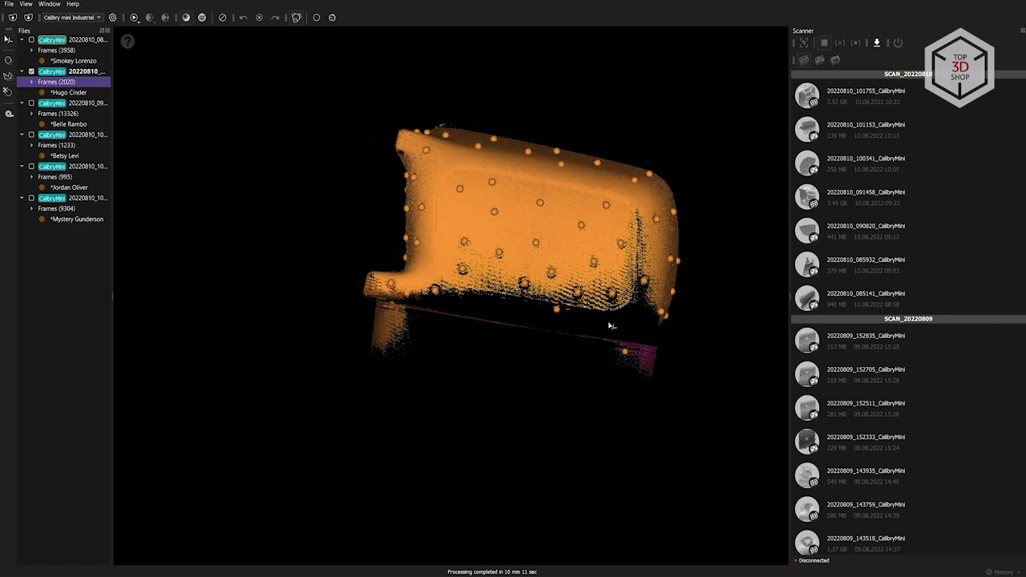
left_click(701, 347)
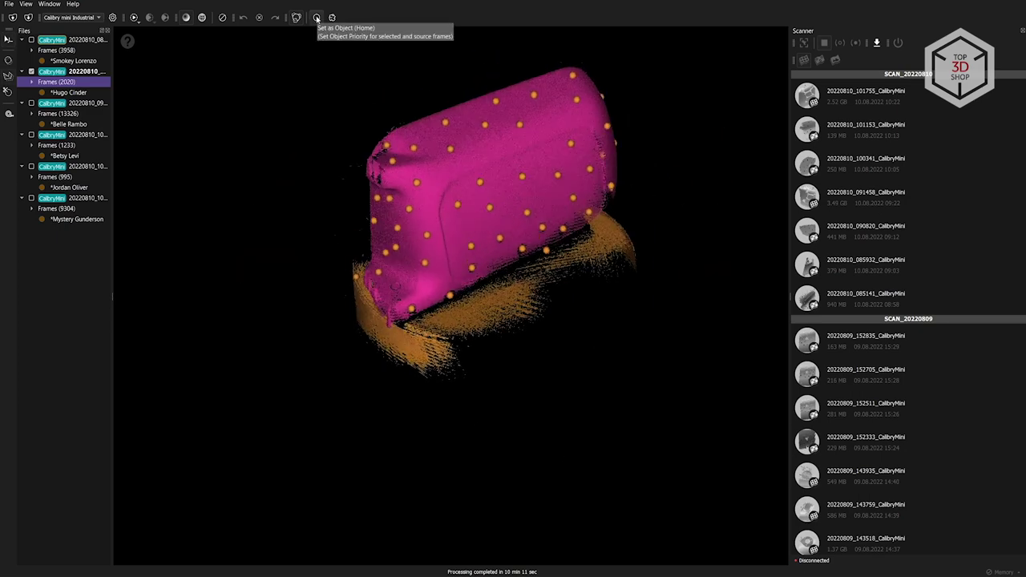
left_click(318, 17)
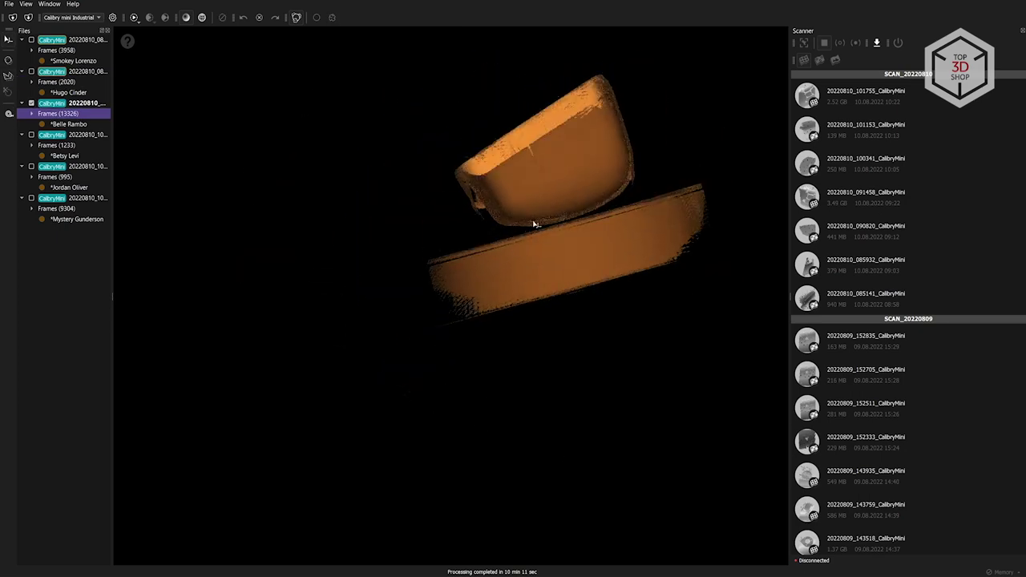
left_click_drag(533, 233, 527, 174)
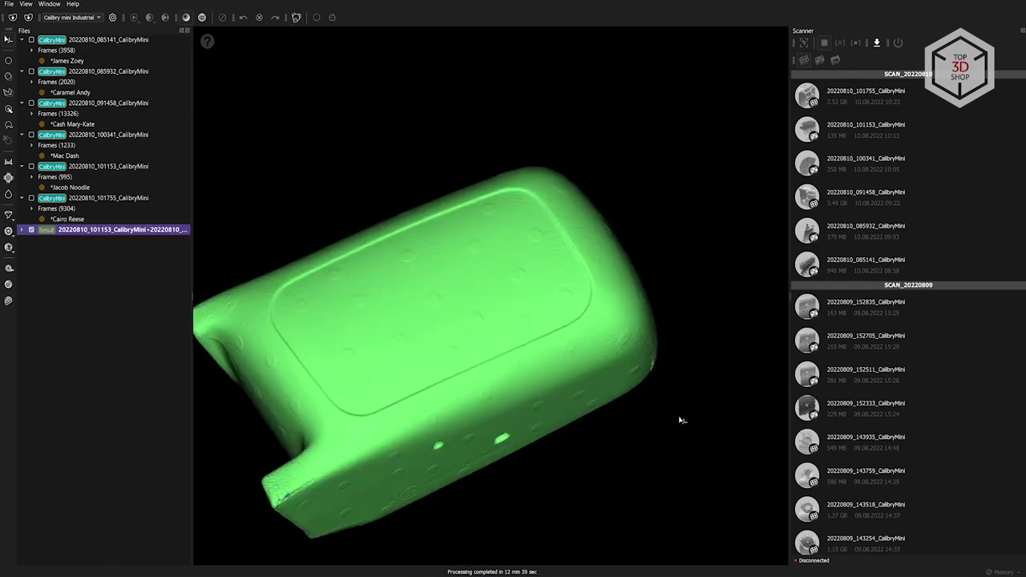
Orbit the fused housing mesh to view its hollow interior from a diagonal angle.
left_click_drag(416, 369, 473, 333)
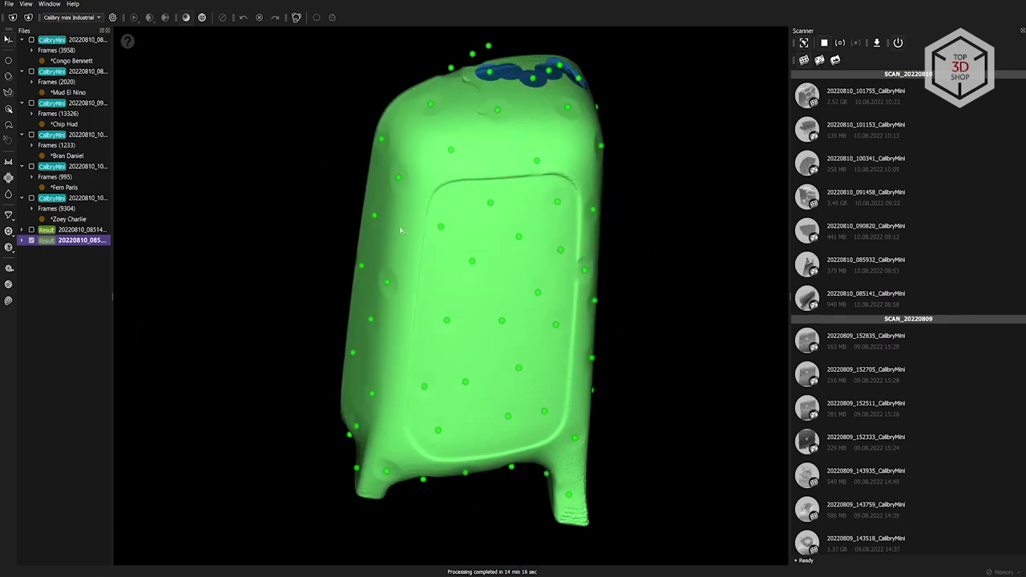
left_click_drag(402, 339, 530, 396)
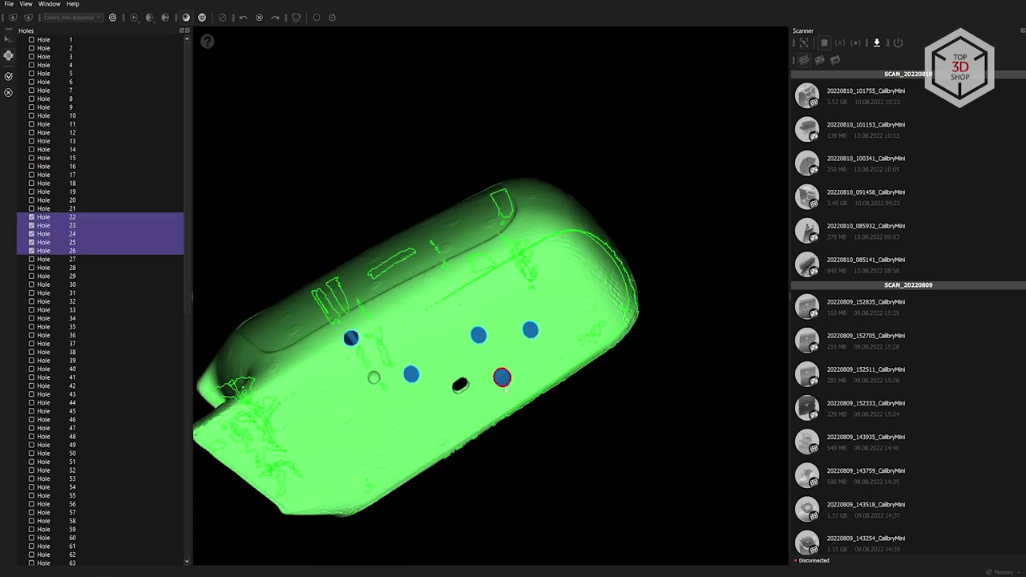
Fill the ticked marker holes 22–26 in the housing mesh.
left_click(8, 77)
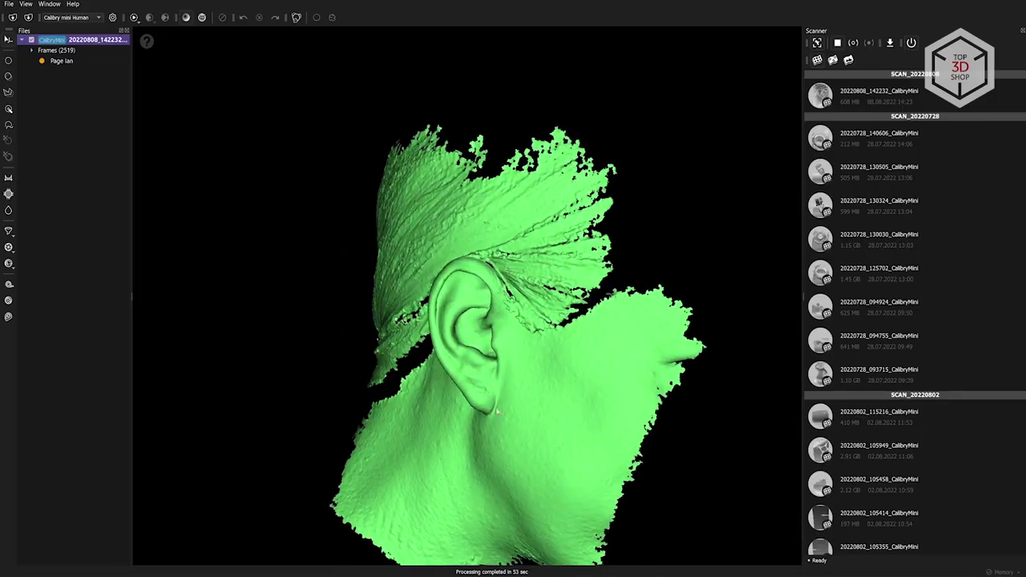
Orbit the processed head model so the ear faces forward, then rotate the processed hand mesh.
left_click_drag(557, 378, 601, 393)
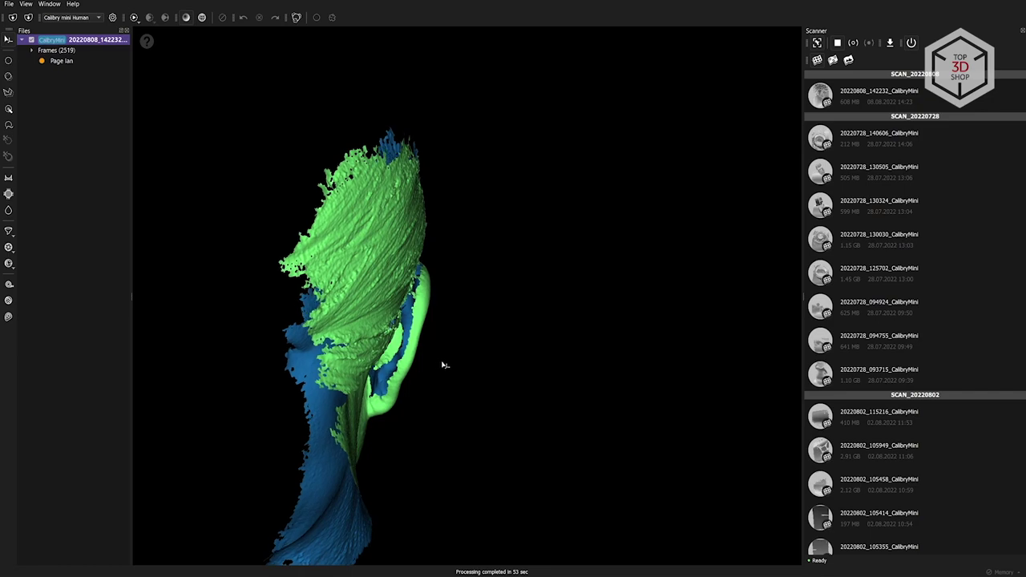
left_click_drag(442, 365, 489, 357)
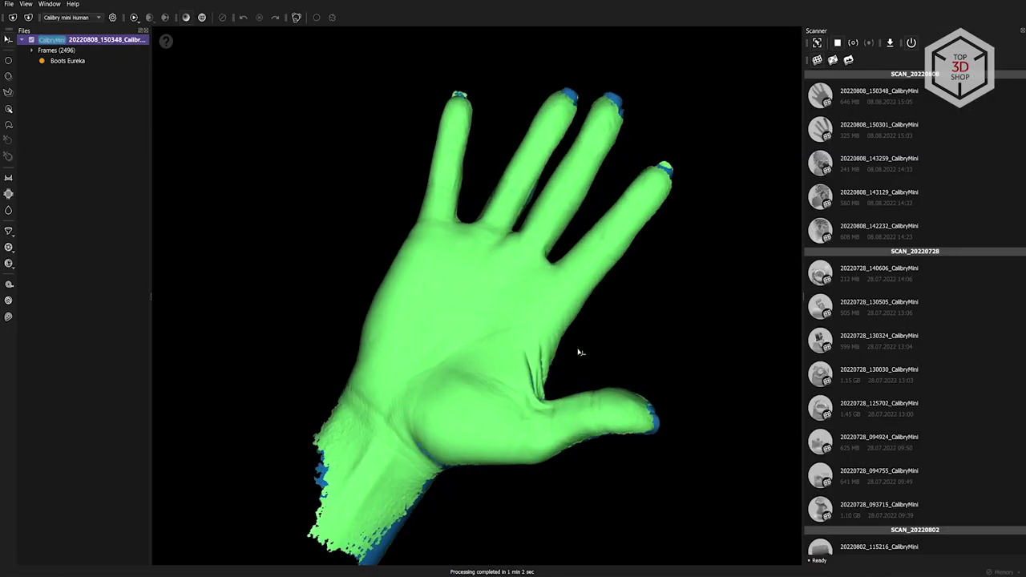
left_click_drag(577, 350, 529, 355)
Orbit and zoom the hand mesh to inspect its side, palm and back.
scroll(529, 355, "up", 3)
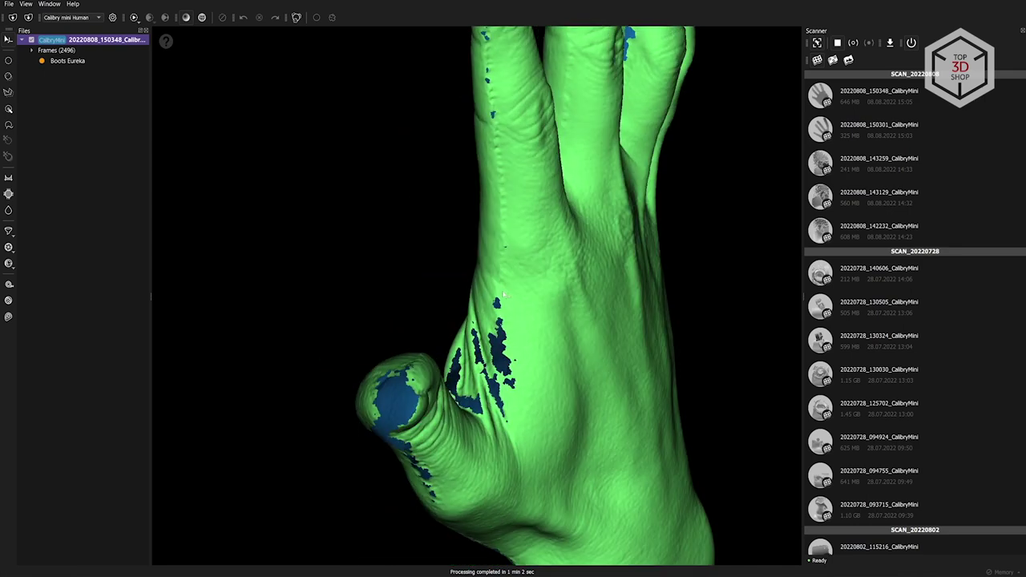
left_click_drag(505, 291, 589, 280)
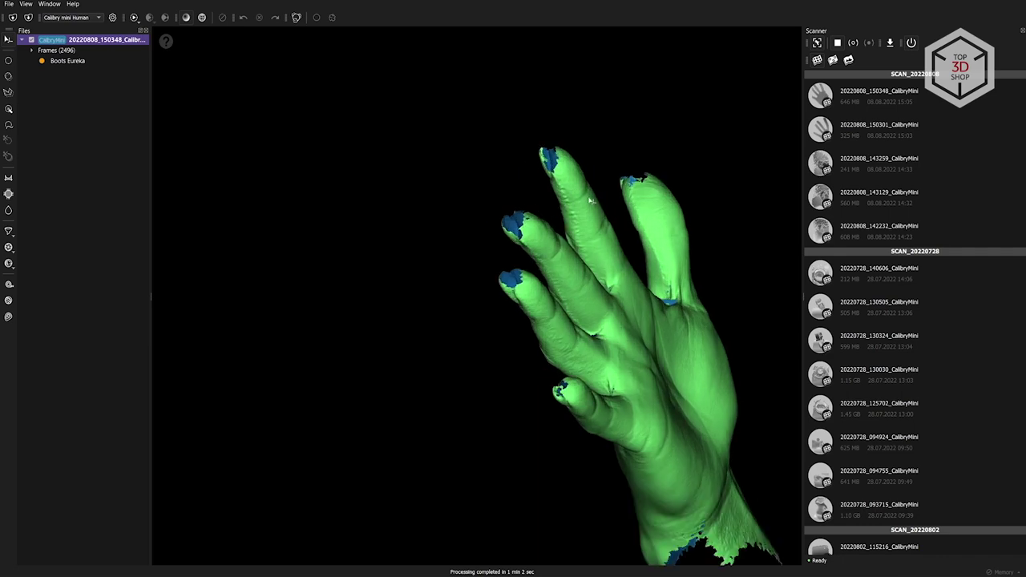
scroll(614, 252, "up", 5)
scroll(688, 285, "down", 5)
left_click_drag(688, 284, 677, 290)
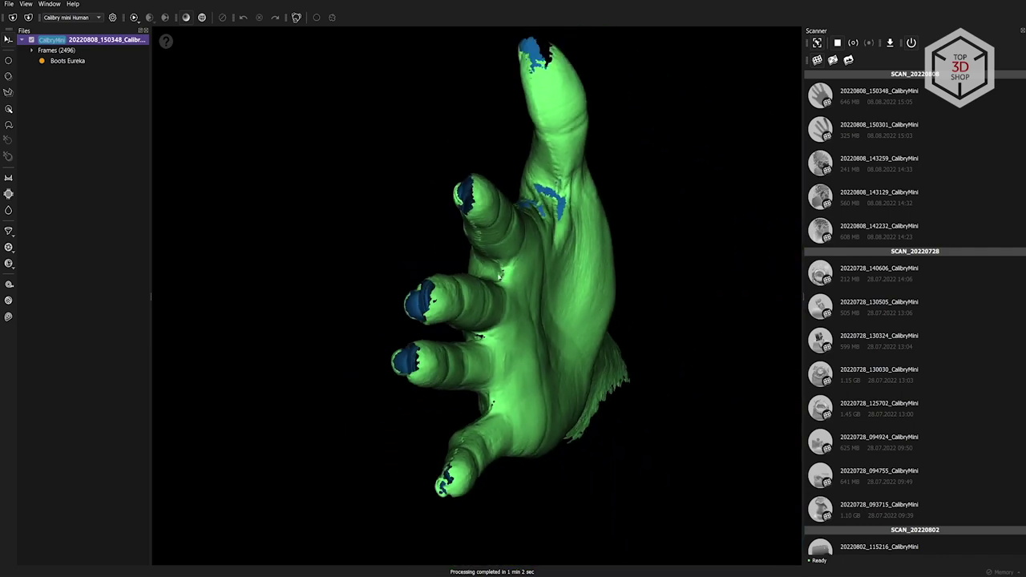
left_click_drag(543, 266, 412, 351)
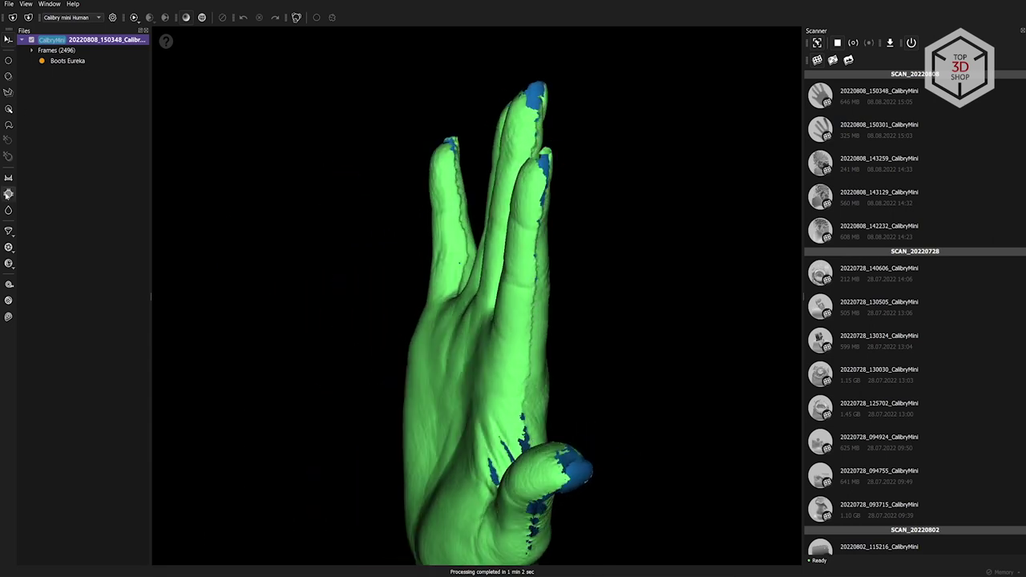